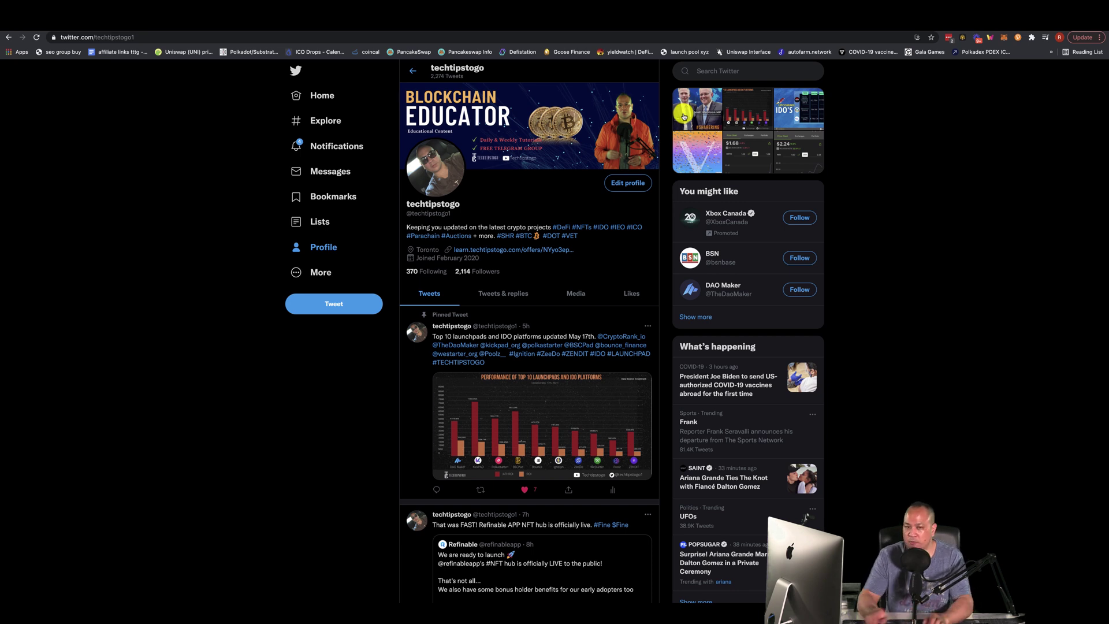
Step: Switch to Binance, browse the ALTS, FIAT and BNB spot markets for MATIC pairs, and open trading for MATIC/BNB
mouse_move(522, 39)
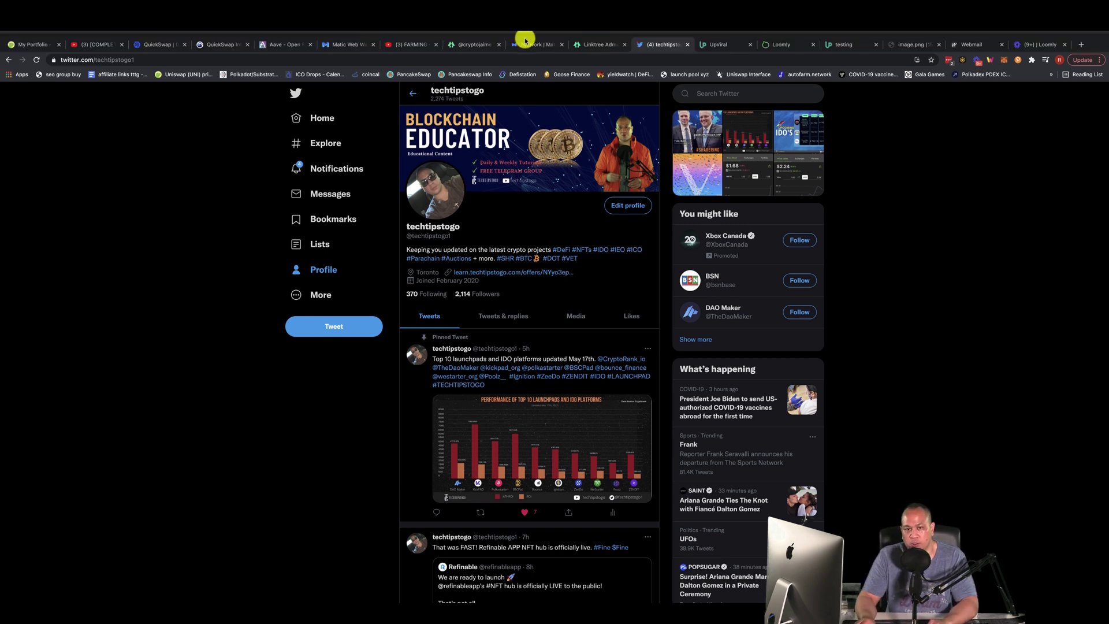
click(524, 45)
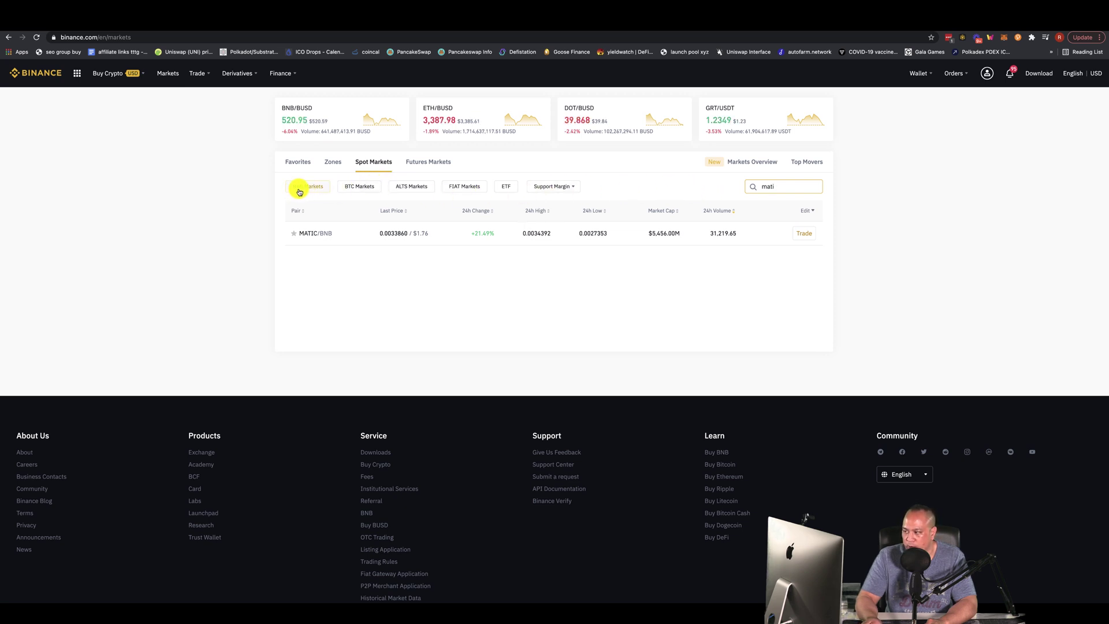
click(412, 193)
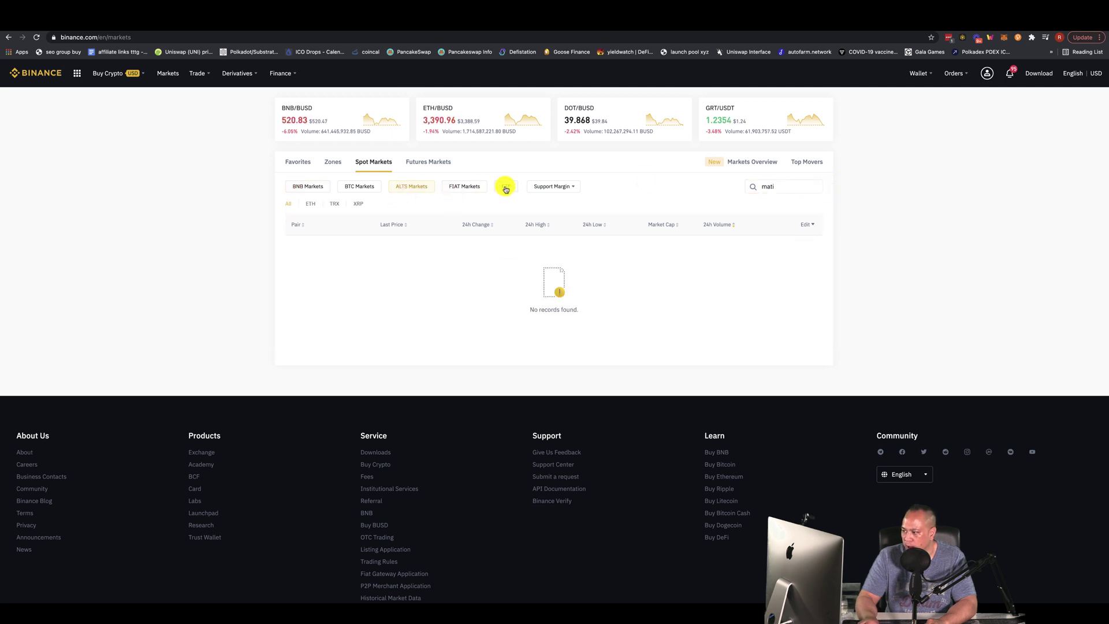
click(458, 186)
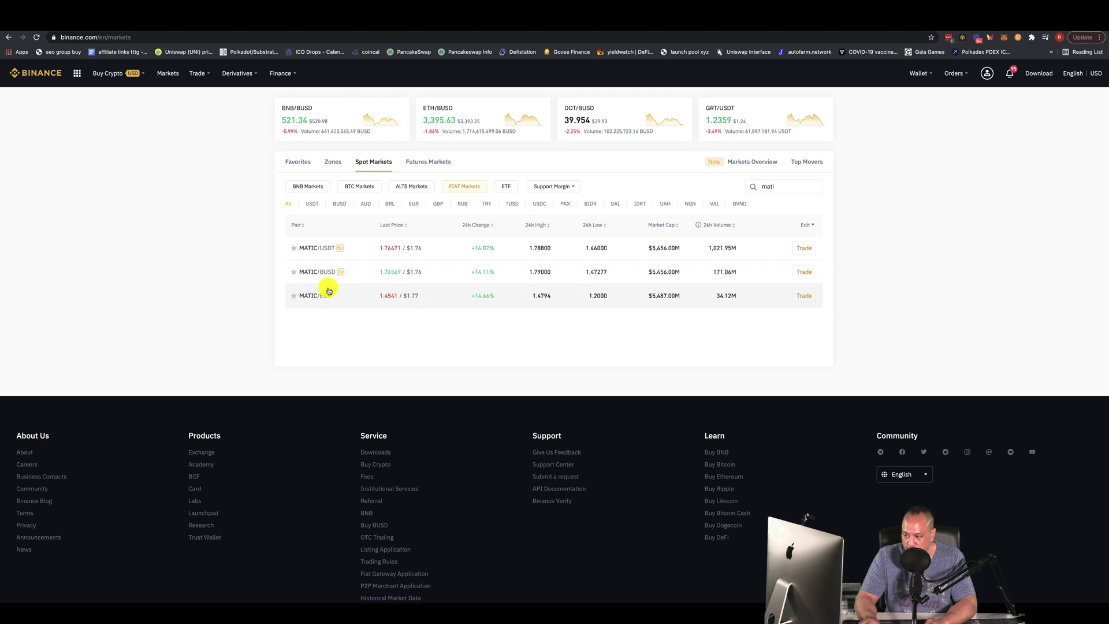
click(315, 185)
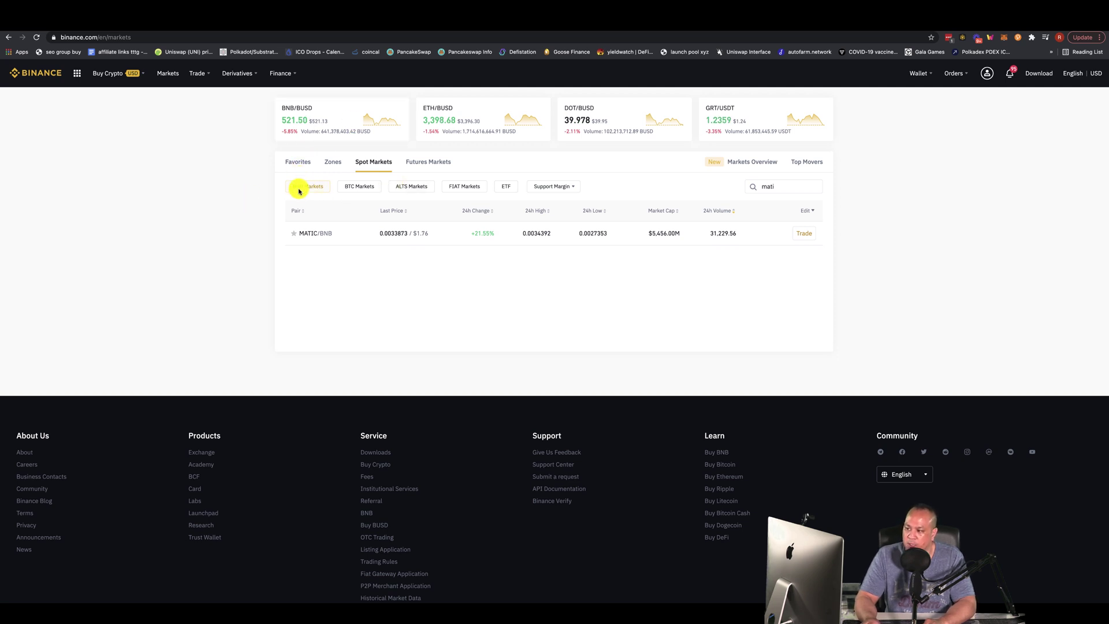
click(799, 238)
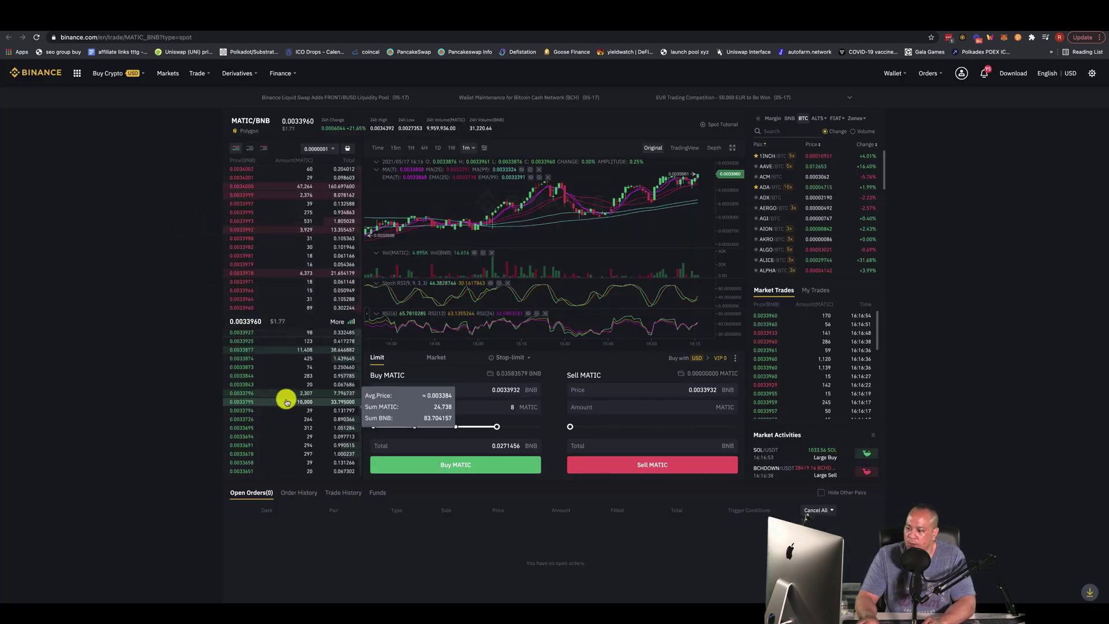
Step: Fill in a limit buy order for 10 MATIC at a price of 0.0033926 BNB
click(245, 346)
click(246, 345)
click(457, 426)
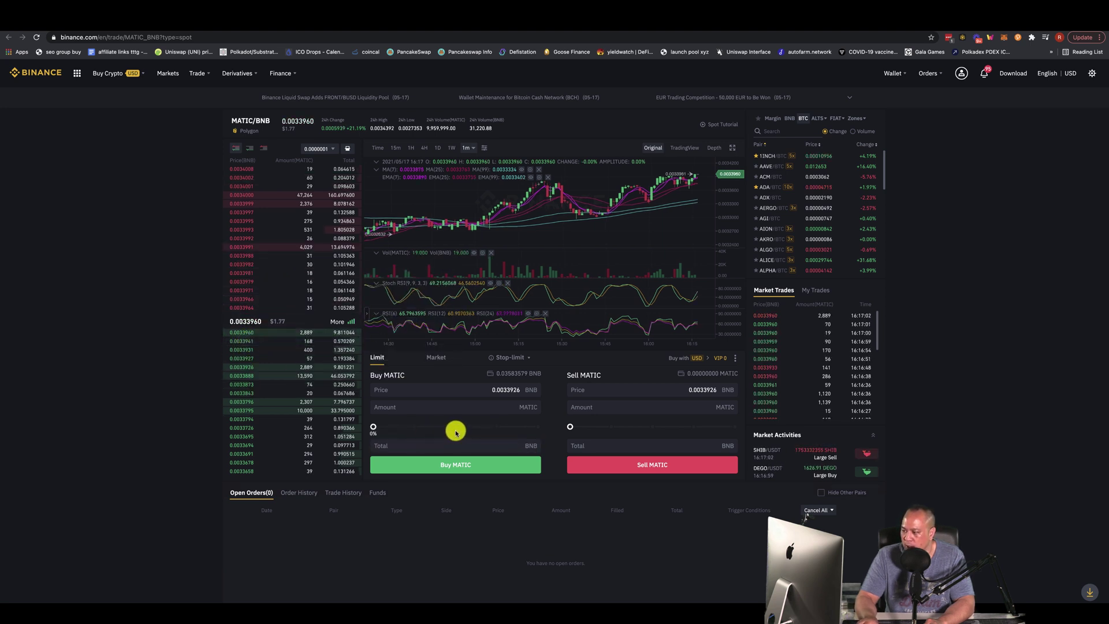
drag(492, 428, 538, 427)
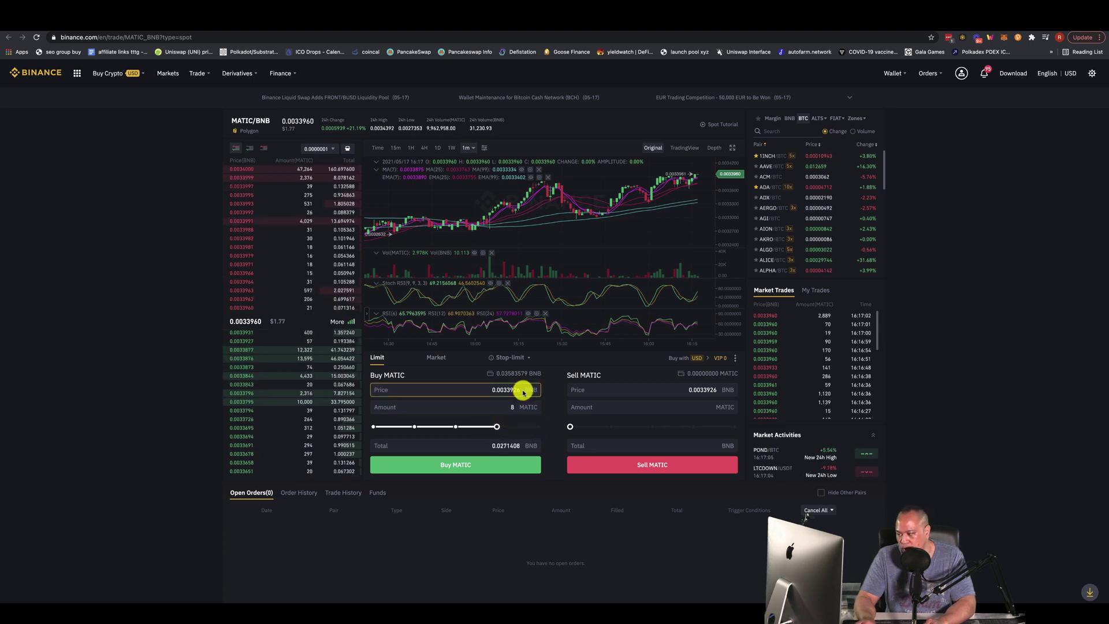
click(534, 427)
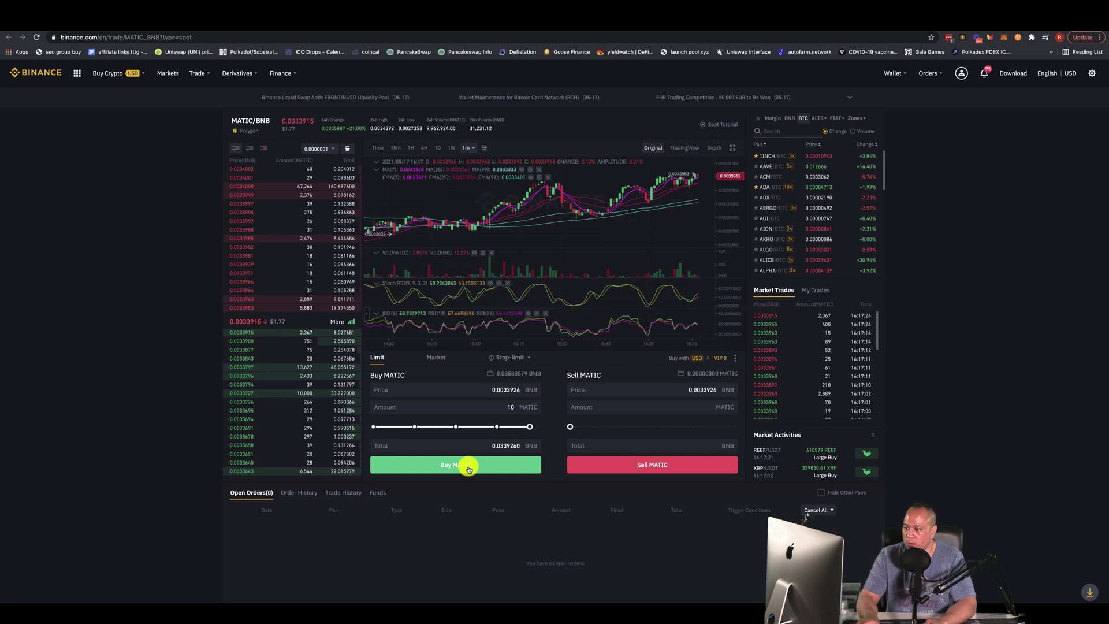
Step: Find matic in the Fiat and Spot wallet and open its withdrawal form
mouse_move(905, 73)
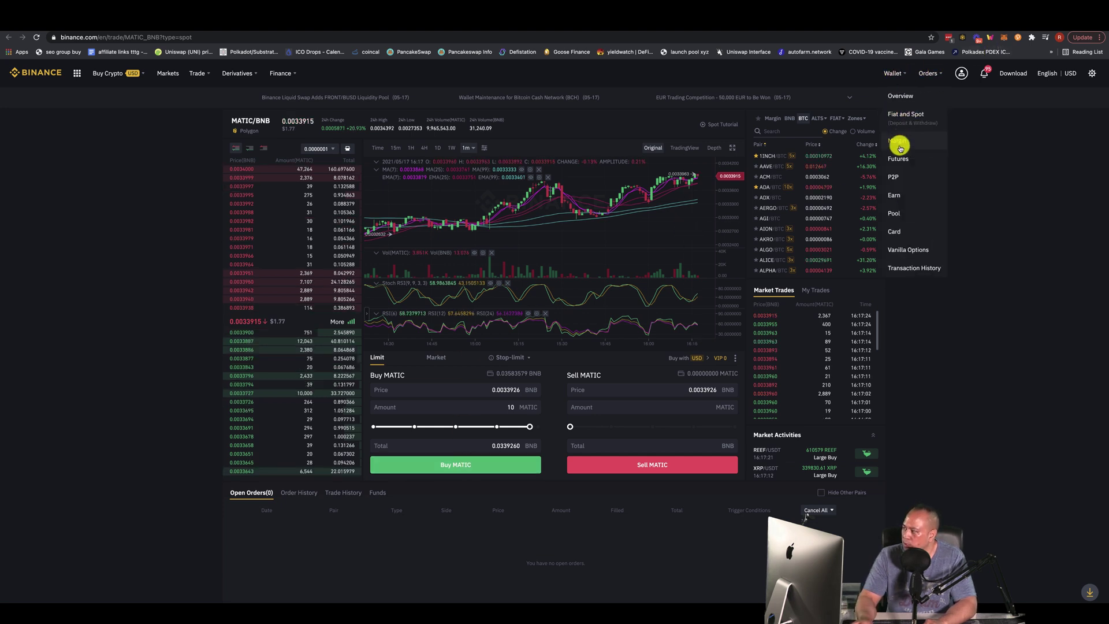
click(914, 113)
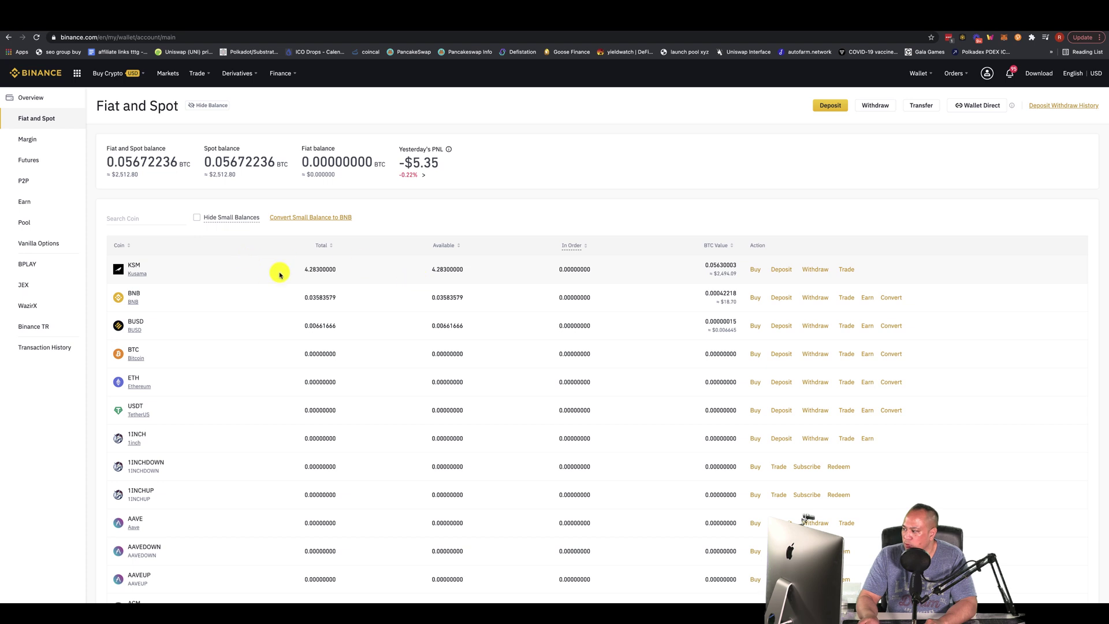
click(134, 219)
text(matic)
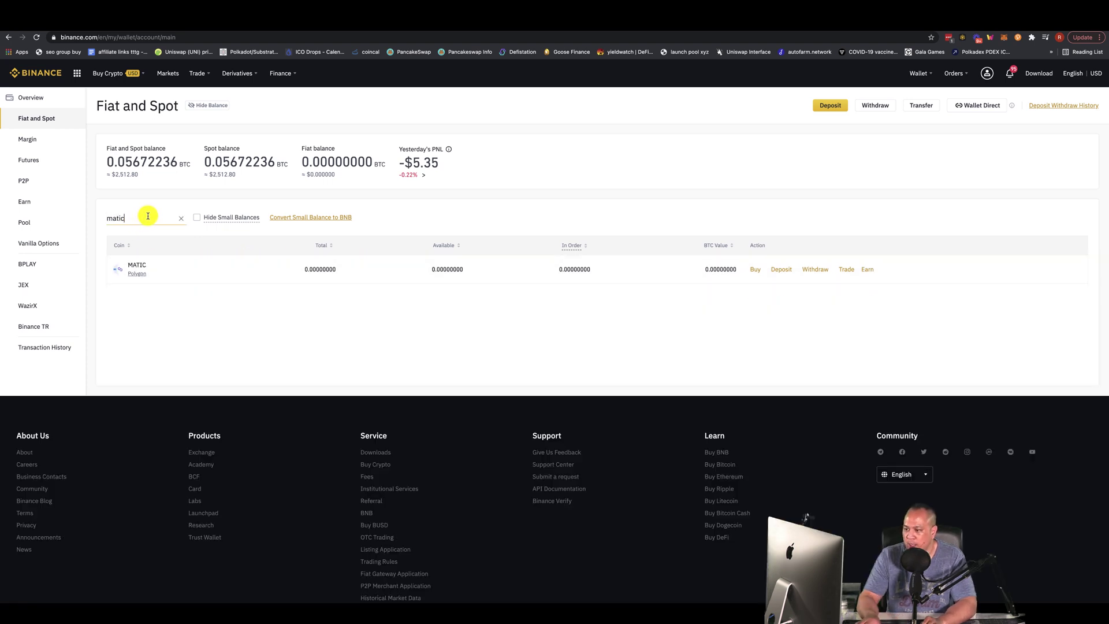
click(815, 270)
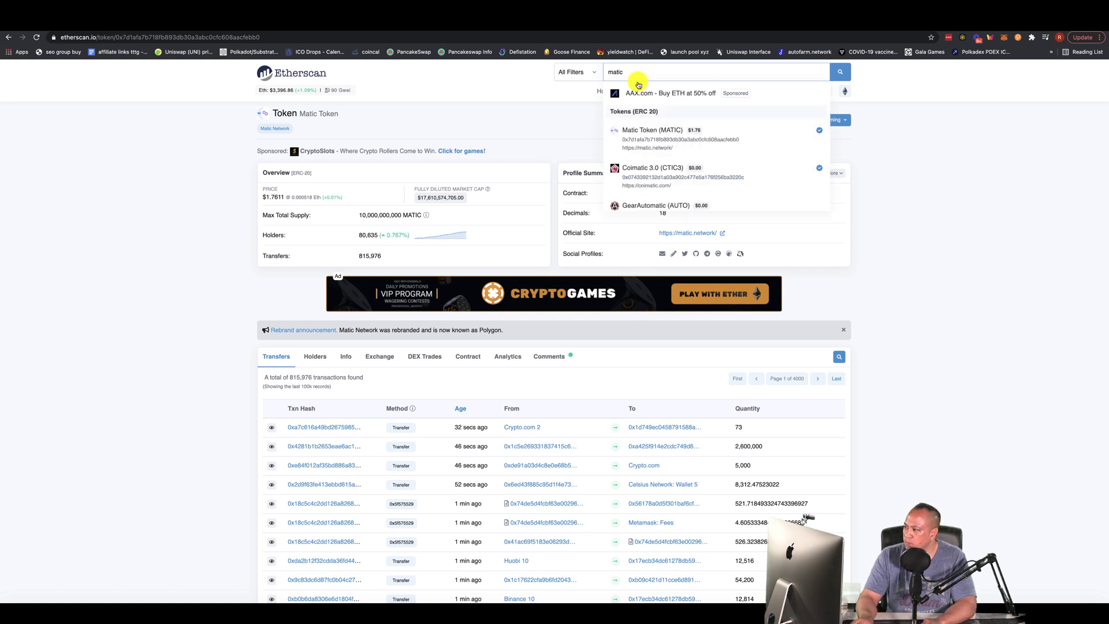
Step: Copy the Matic Token (MATIC) contract address from Etherscan and switch the MetaMask wallet to Ethereum Mainnet
click(646, 131)
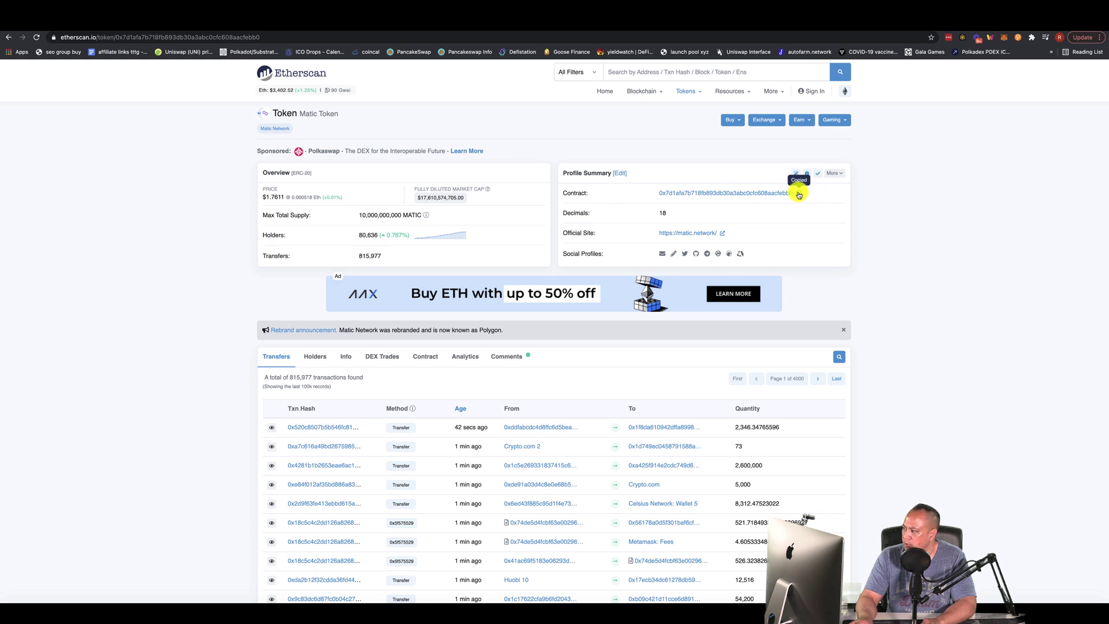
click(1005, 38)
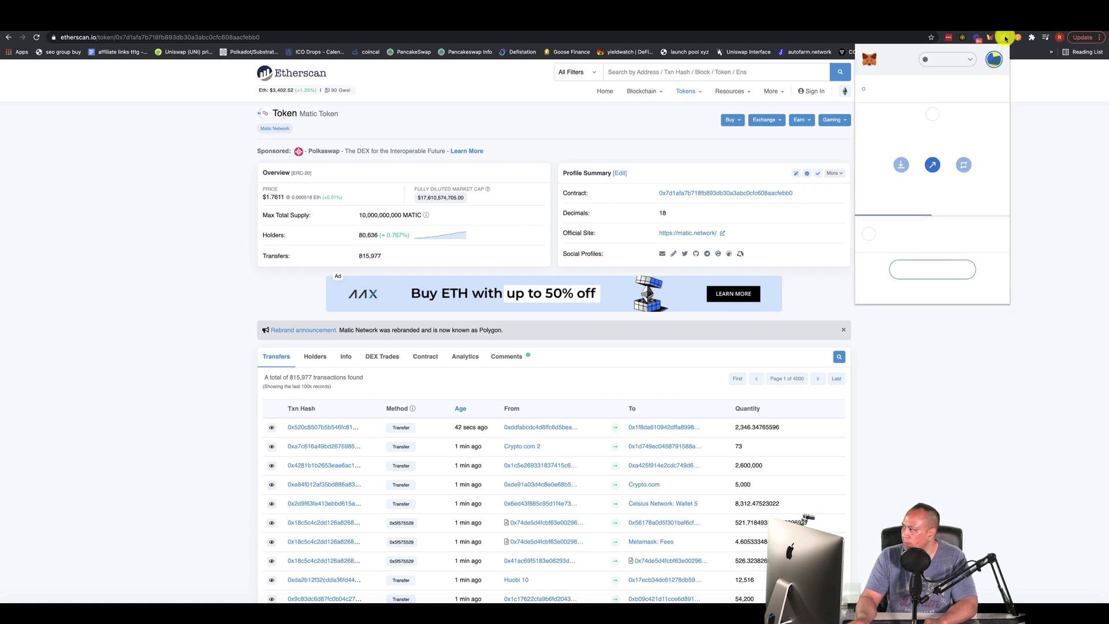
click(968, 61)
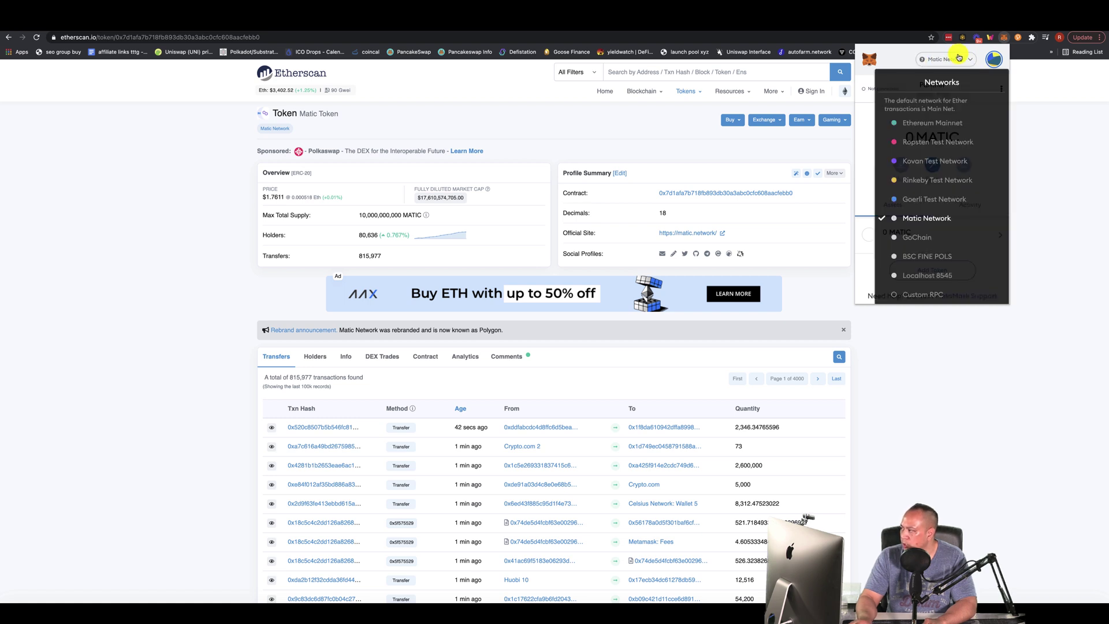
click(911, 122)
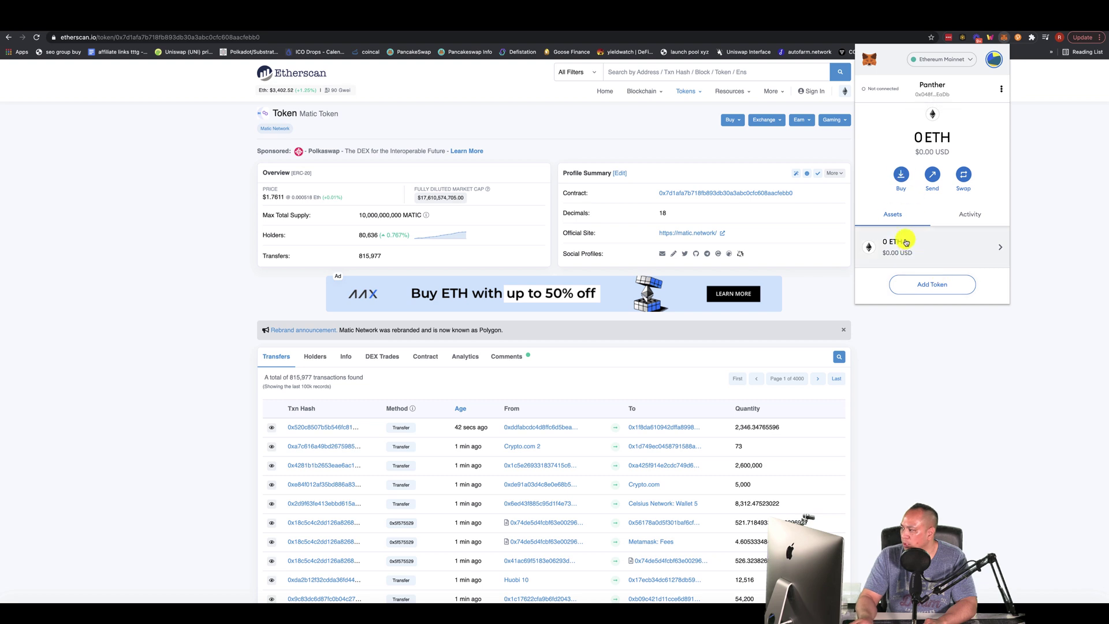
Step: Start adding a token to the wallet and search the token list for matic
click(920, 282)
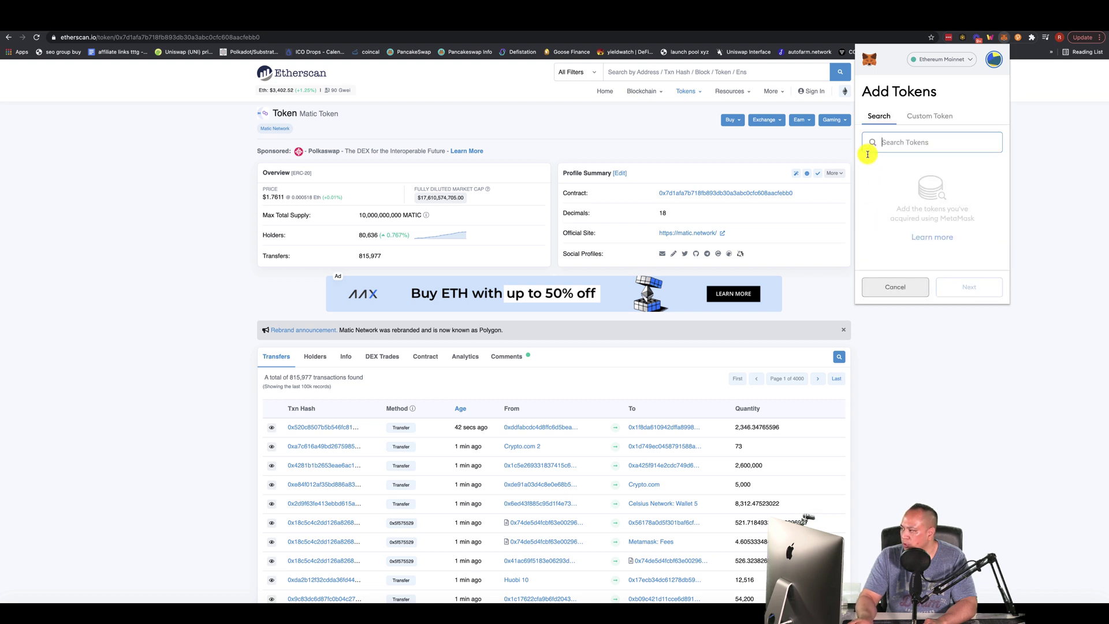
click(927, 116)
click(878, 120)
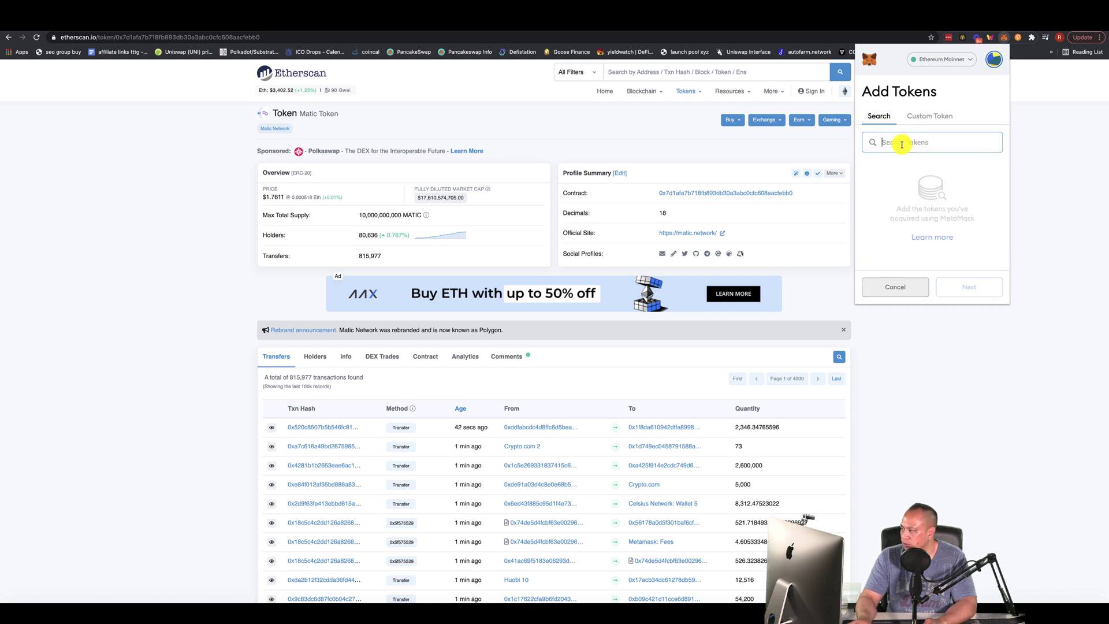
text(matic)
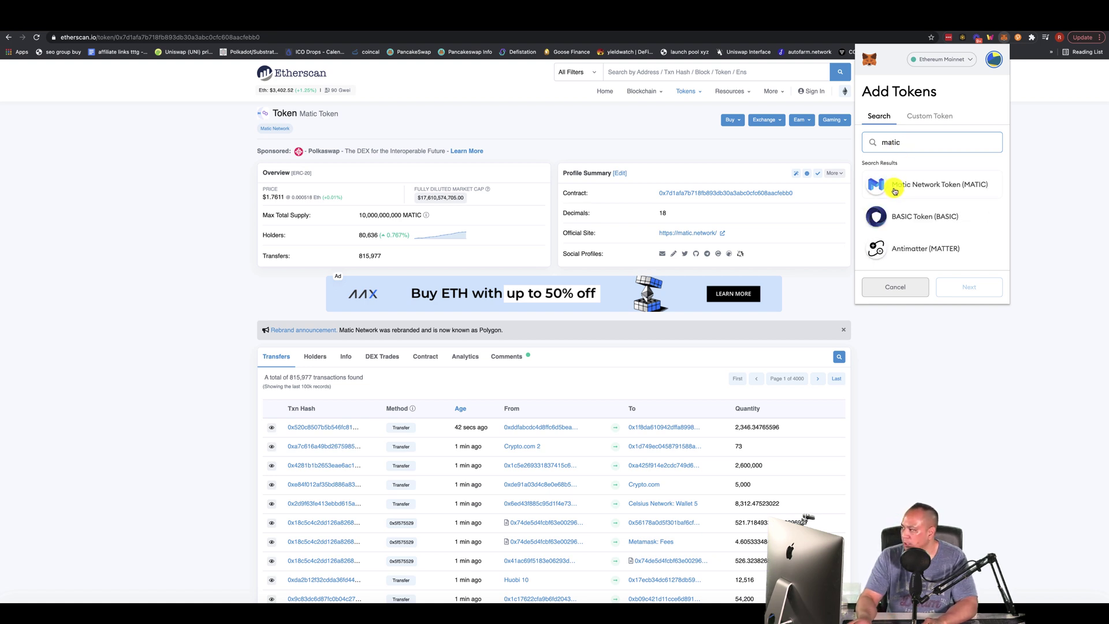
Step: Add MATIC to the wallet as a custom token using the contract address copied from Etherscan
click(927, 116)
click(916, 154)
key(ctrl+v)
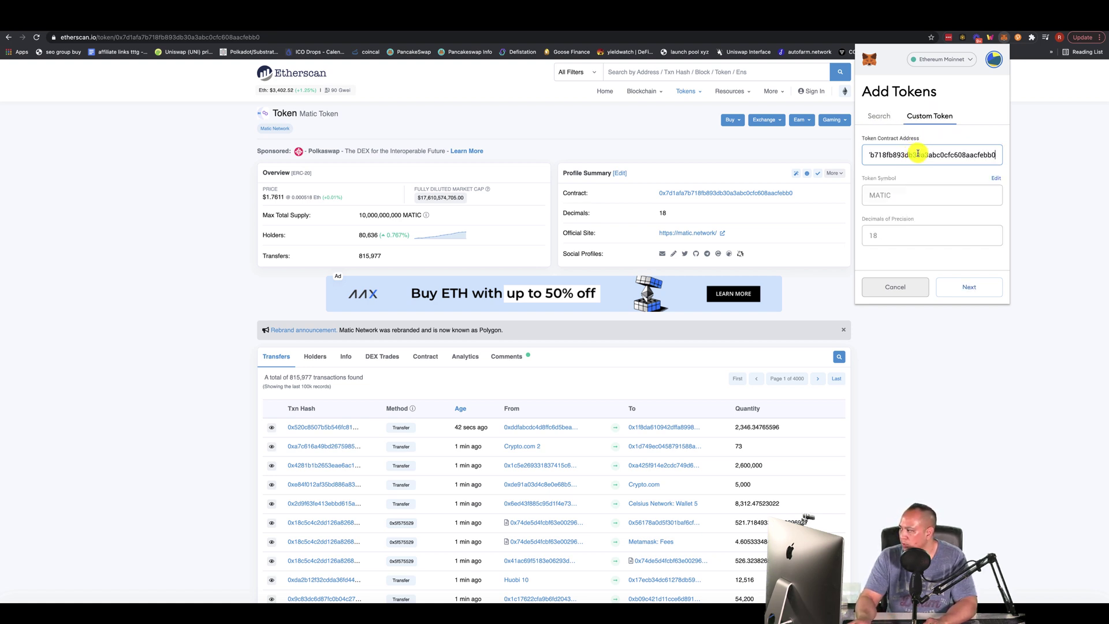
drag(991, 153, 715, 160)
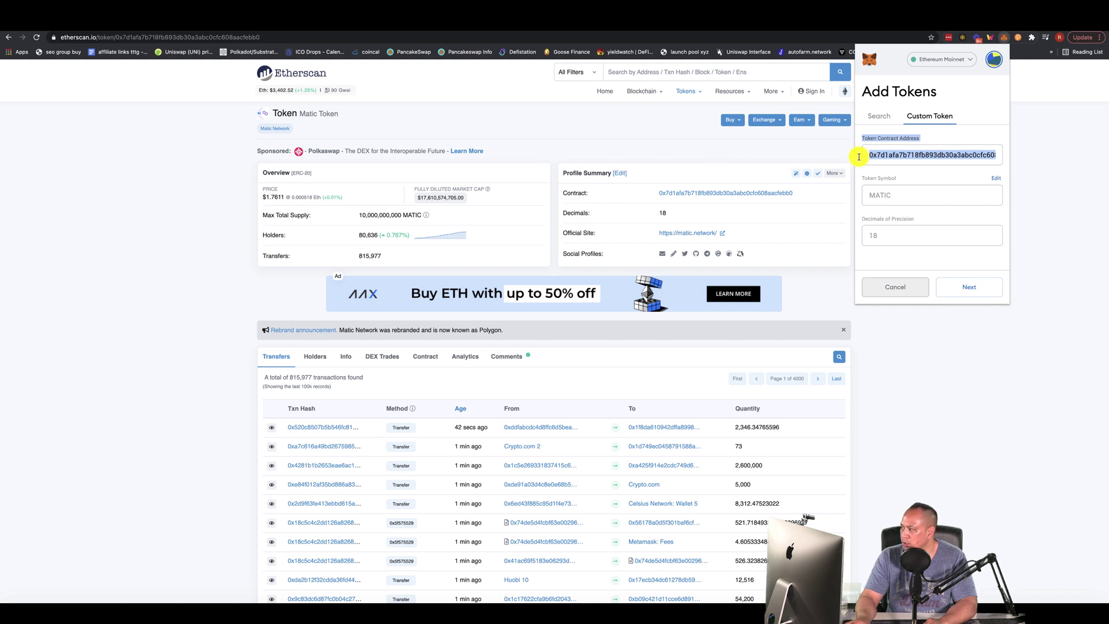
click(964, 293)
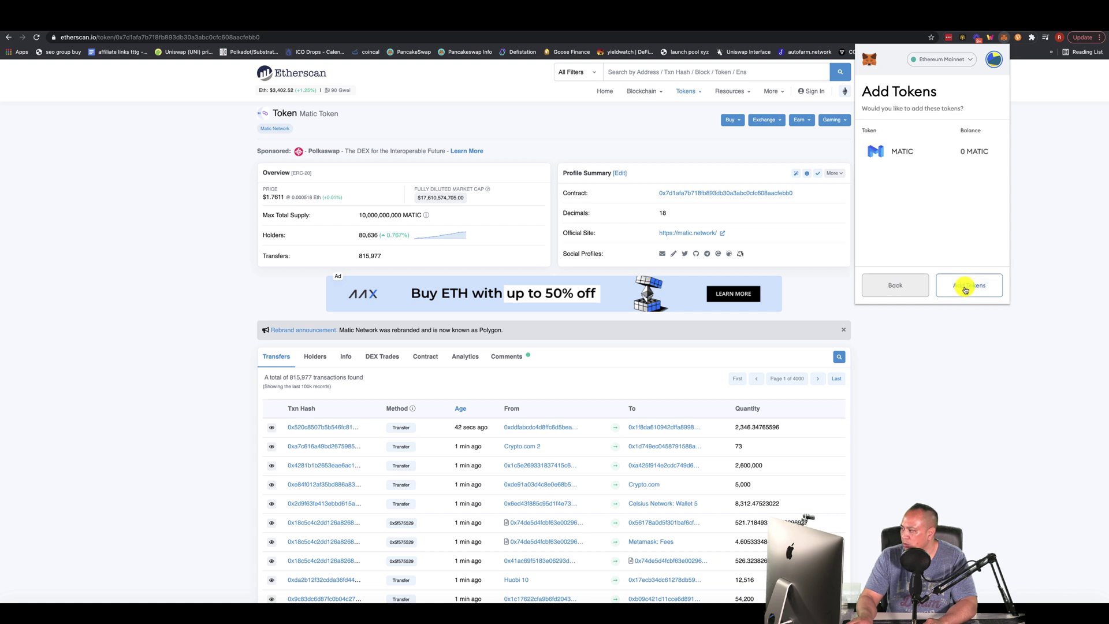
click(964, 279)
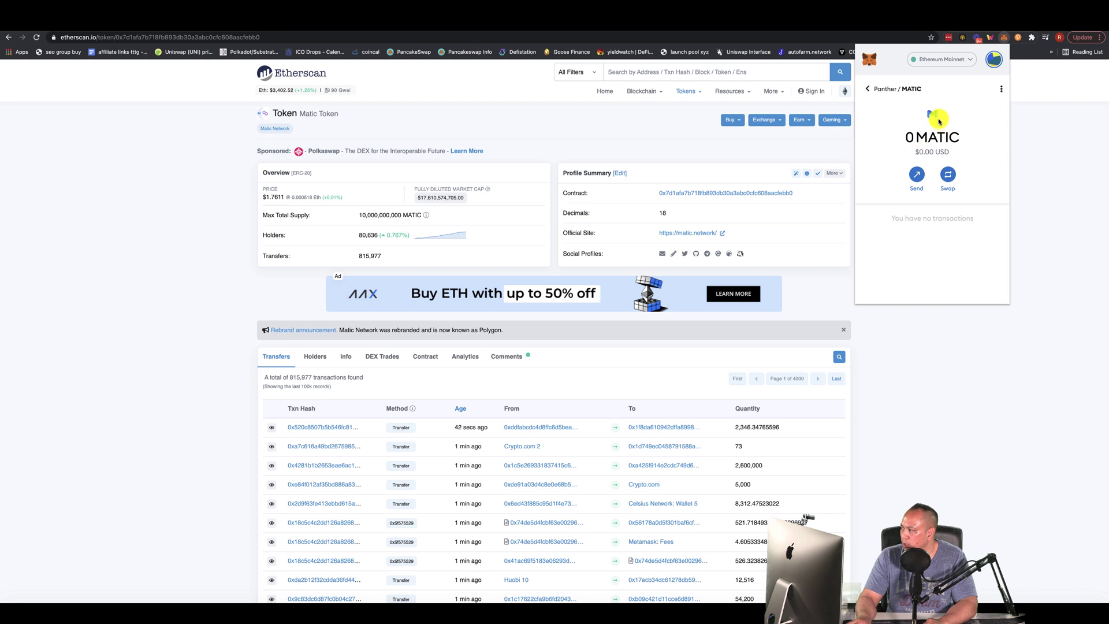
Step: Look at the MATIC asset's page in the wallet and return to the asset list
click(871, 90)
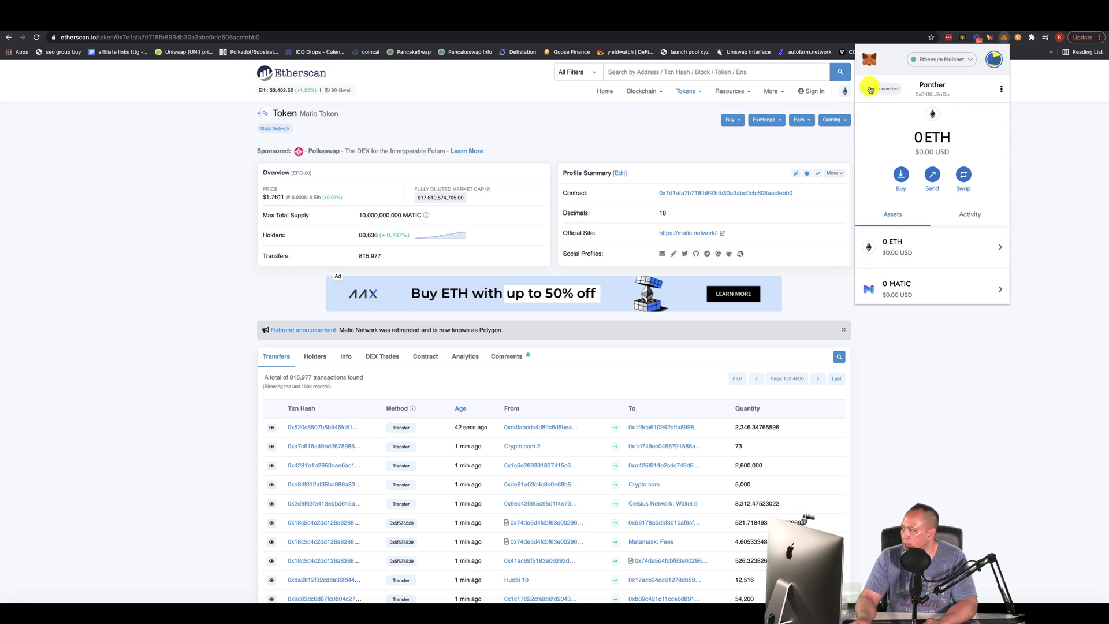
click(932, 293)
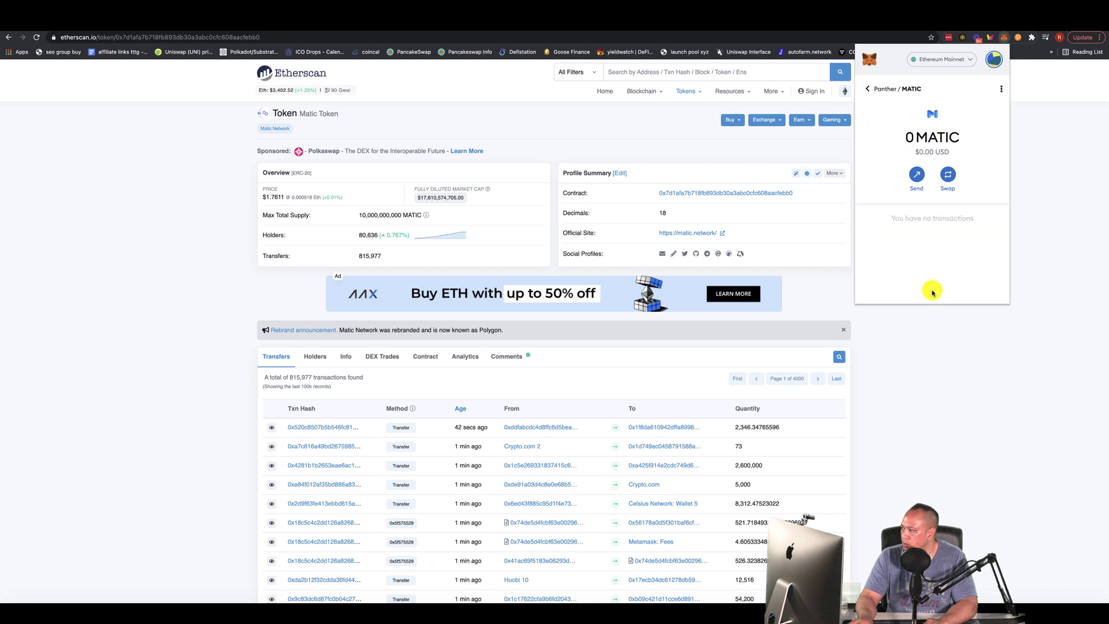
click(875, 90)
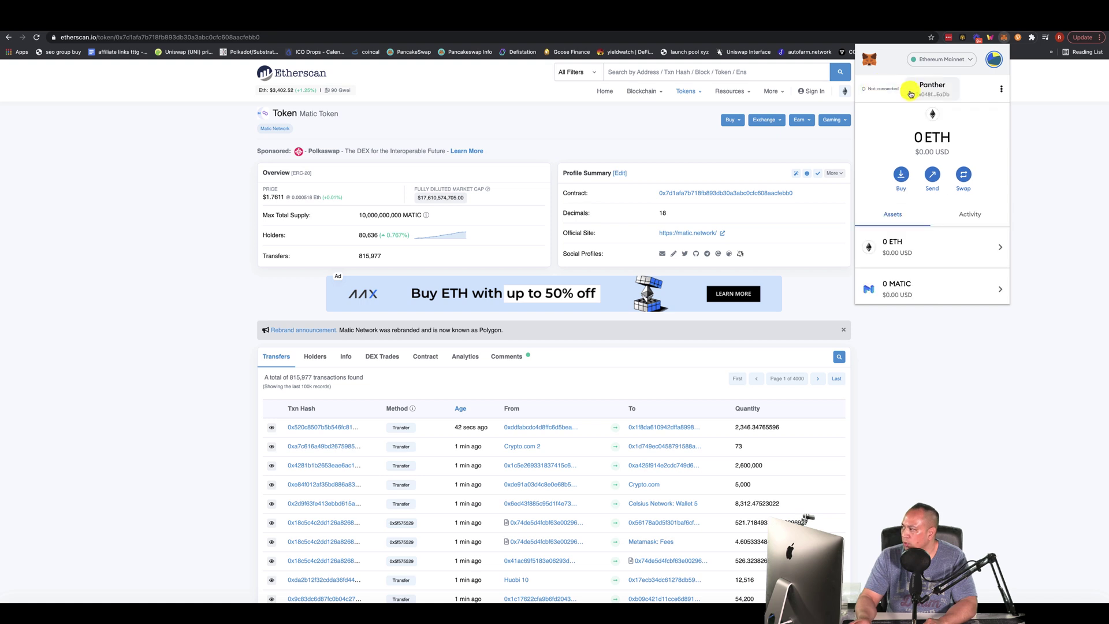
scroll(938, 237, down, 2)
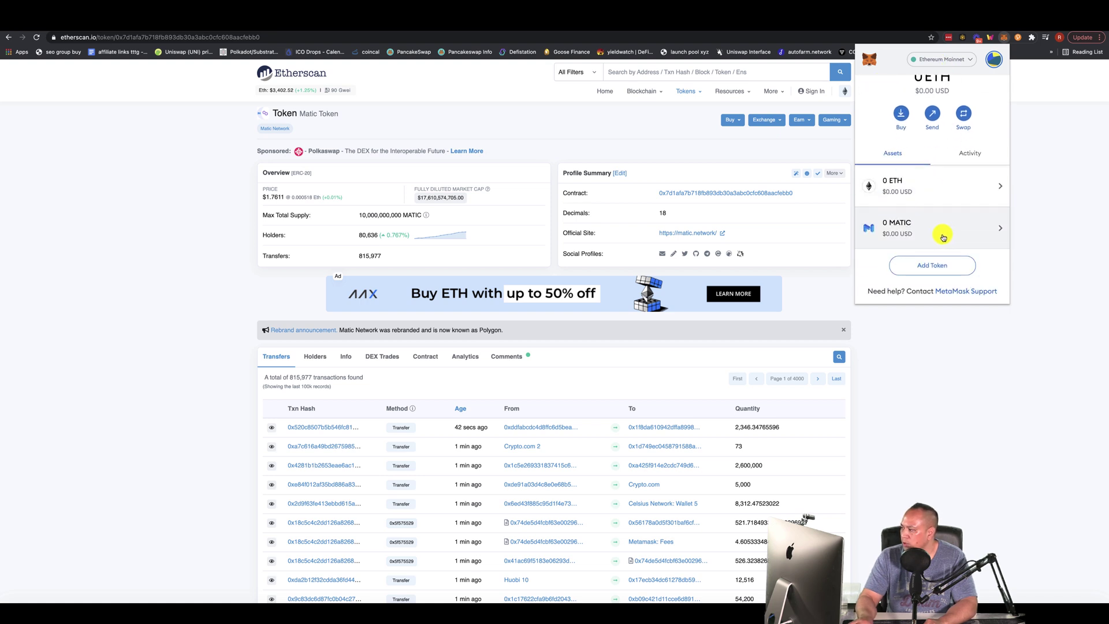
Step: View the wallet's account details and copy the account address for receiving MATIC
click(942, 237)
click(925, 192)
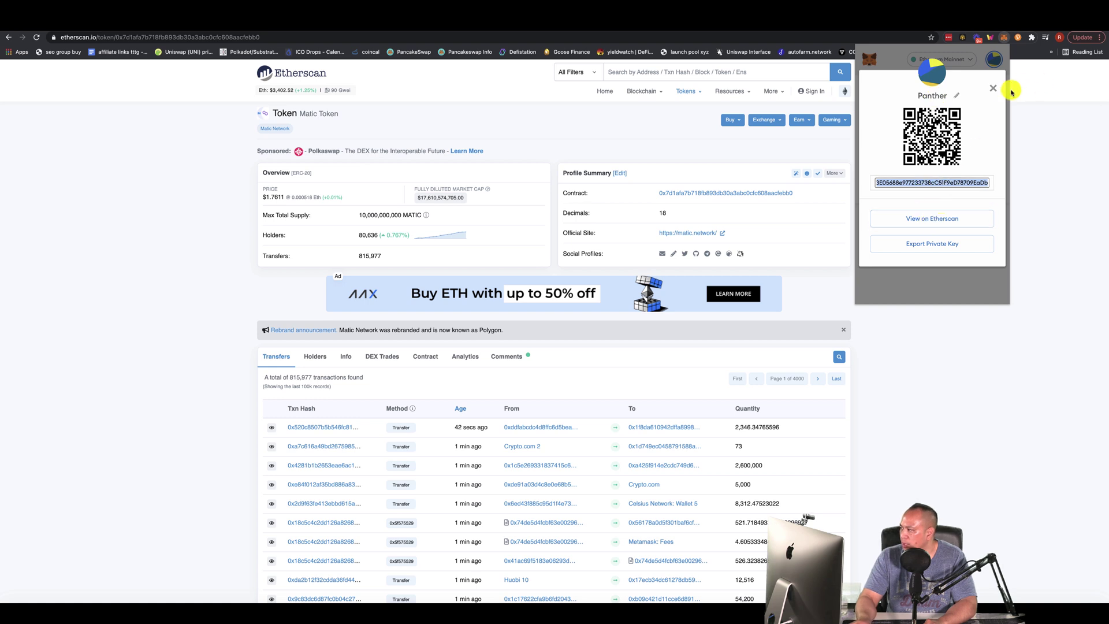
click(993, 89)
click(886, 87)
click(923, 91)
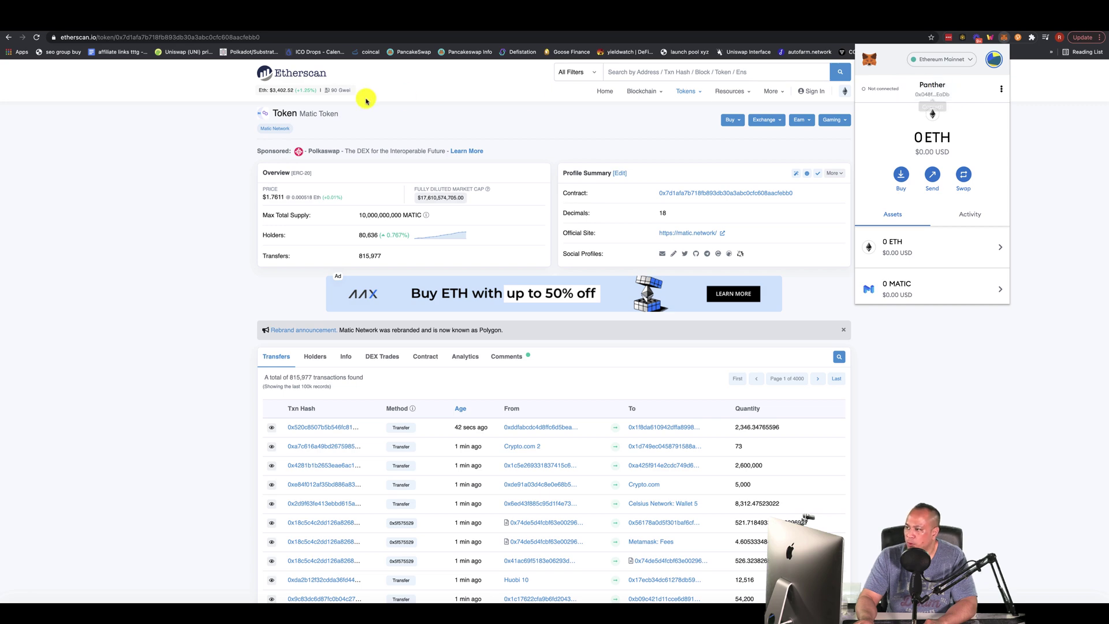
Step: On Binance's MATIC withdrawal page, paste the copied wallet address as the recipient and choose the ERC20 Ethereum (ETH) network
click(548, 27)
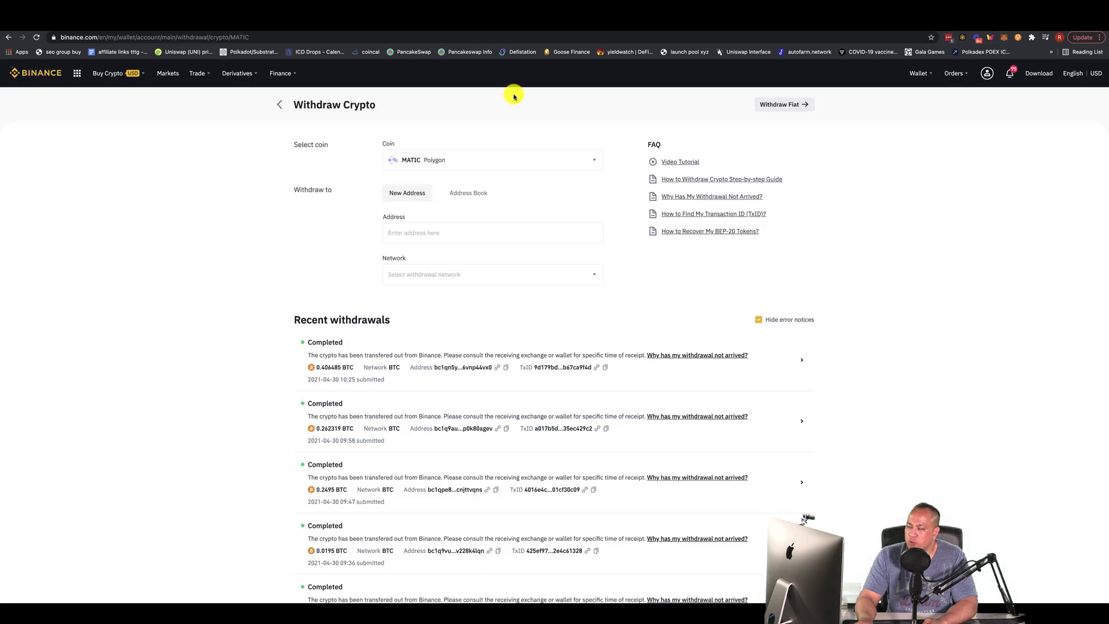
click(511, 45)
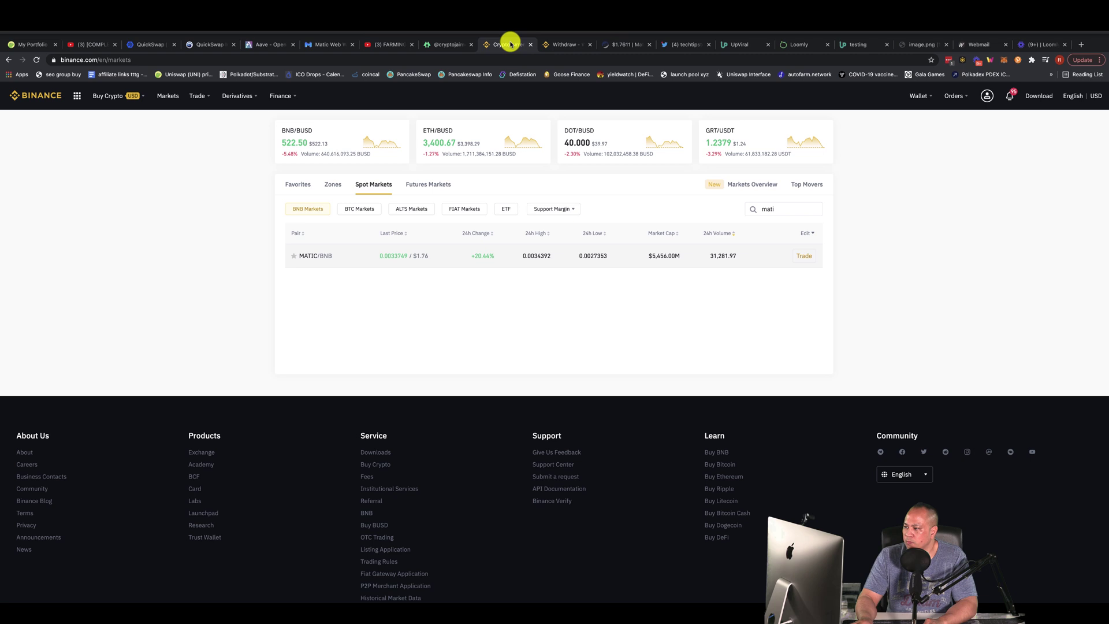
click(551, 44)
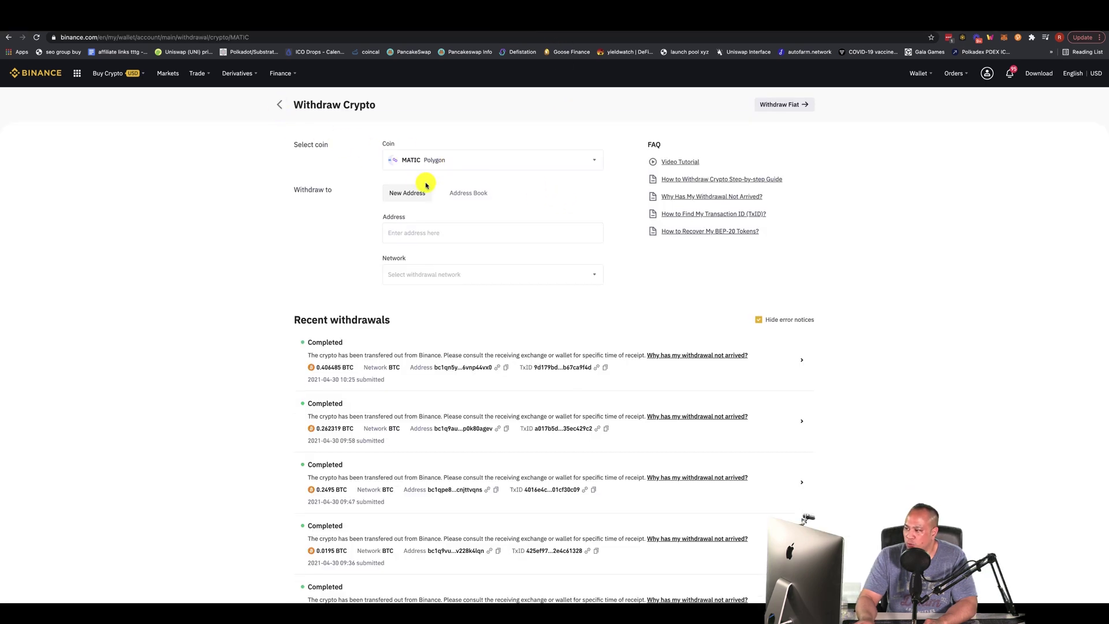
click(403, 231)
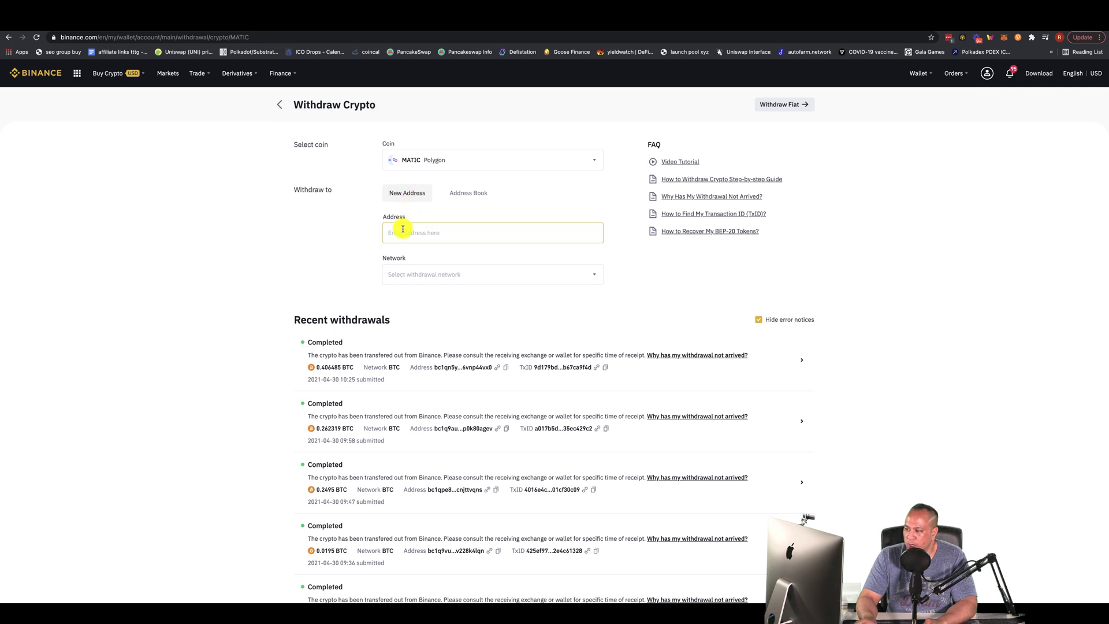
click(591, 276)
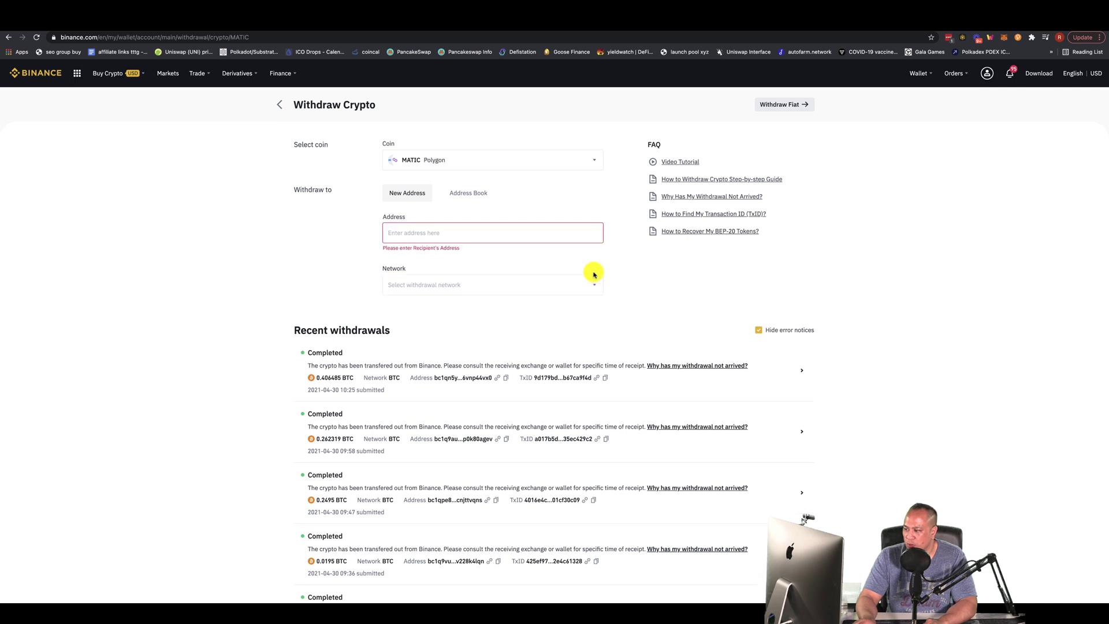
click(534, 238)
key(super+v)
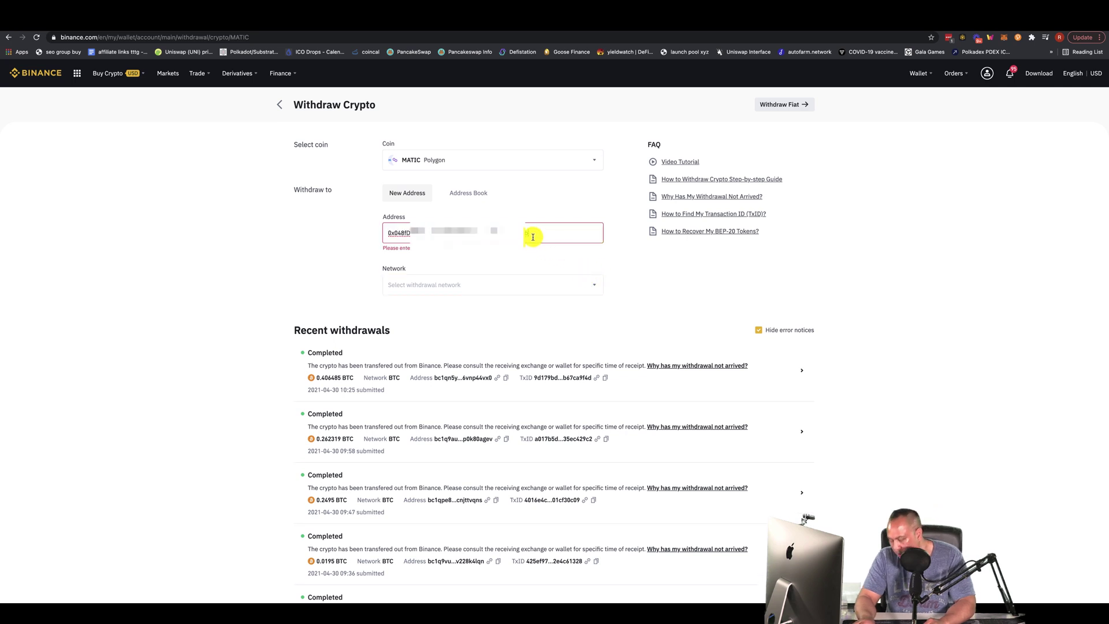
click(595, 279)
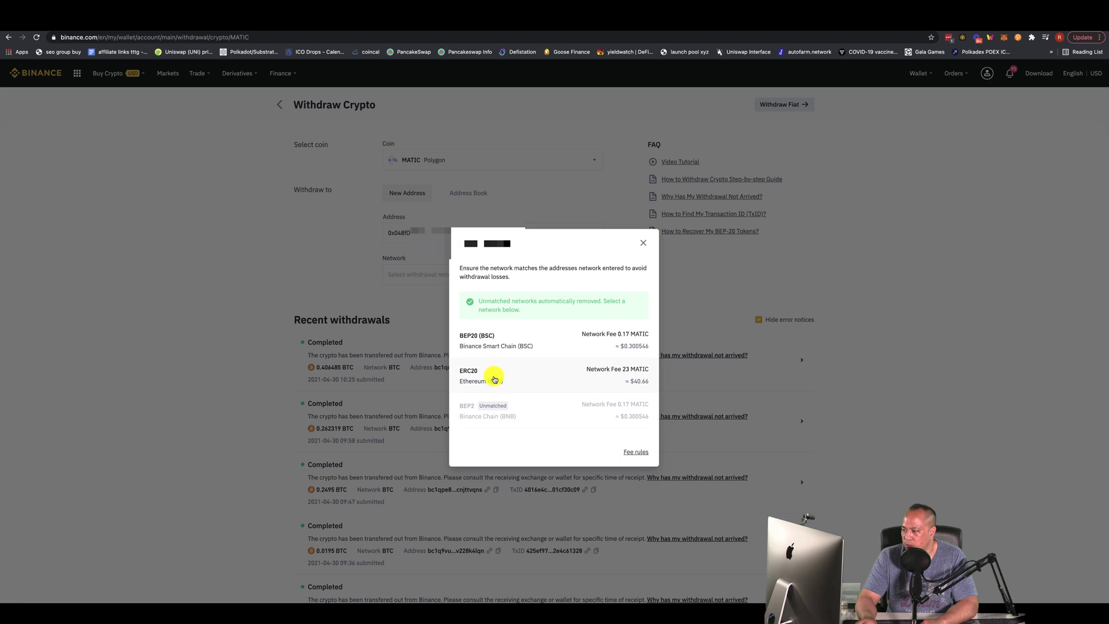
click(474, 380)
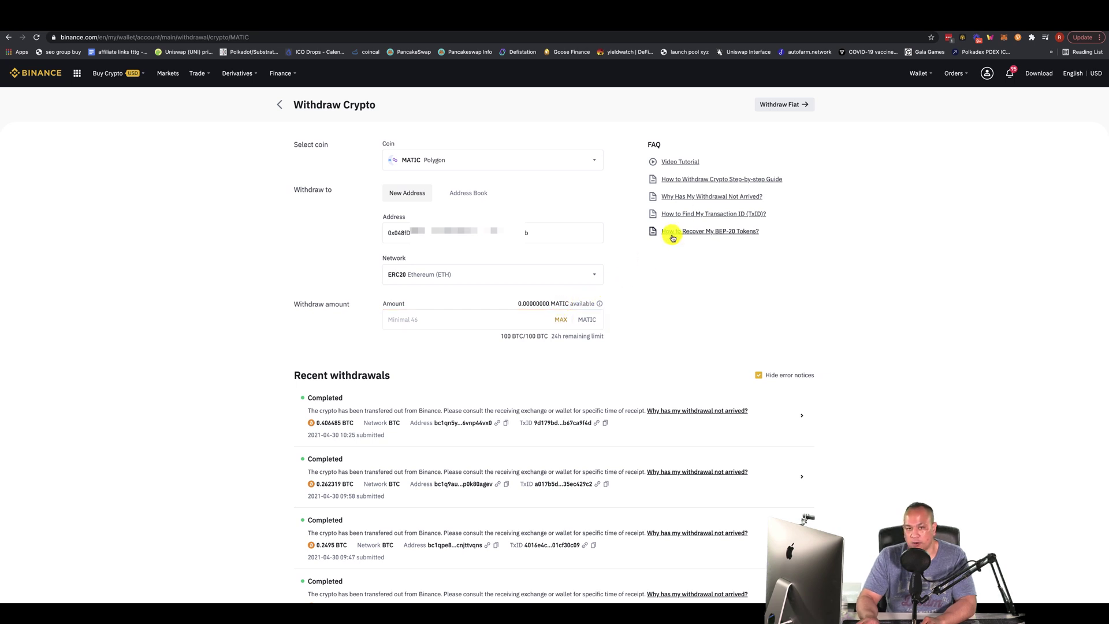
Step: Check the ETH and MATIC entries in the MetaMask wallet's asset list on Ethereum Mainnet
click(1003, 39)
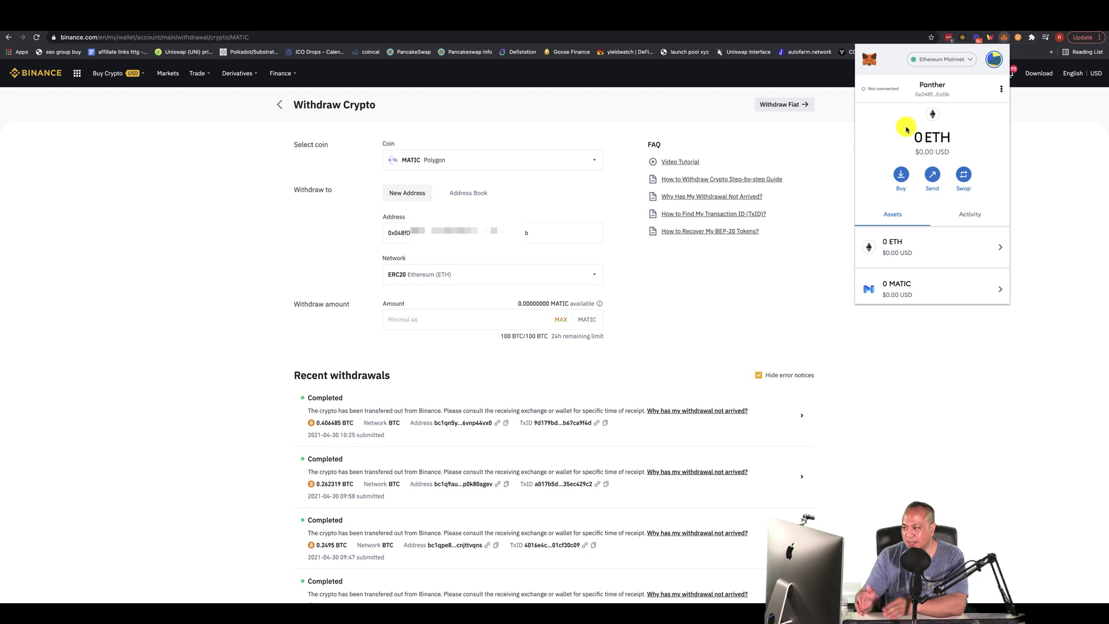
key(Escape)
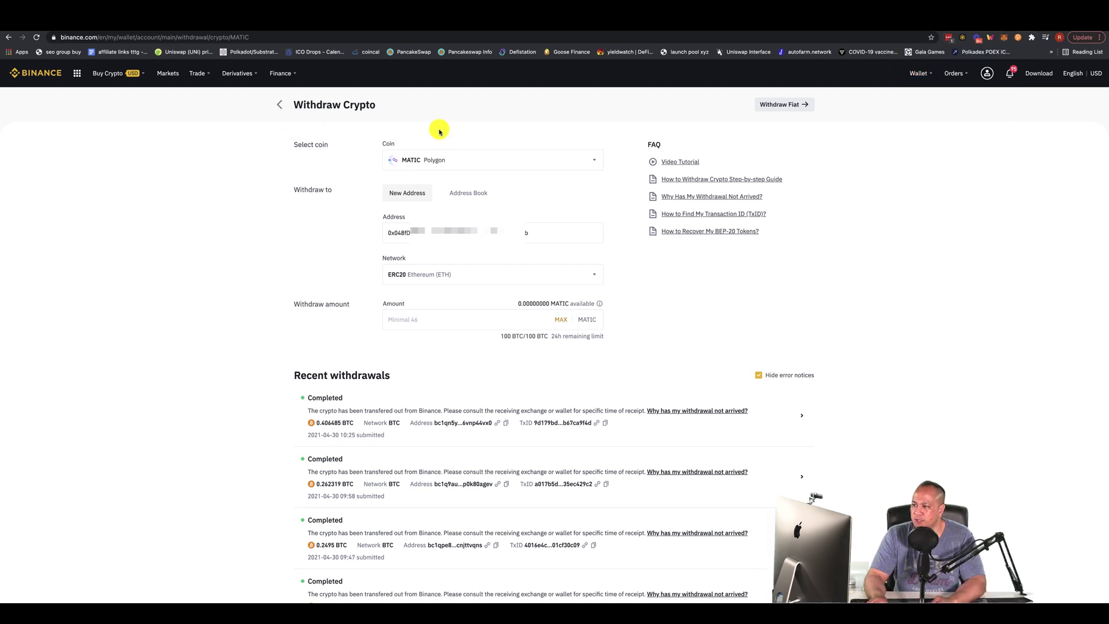
click(1002, 39)
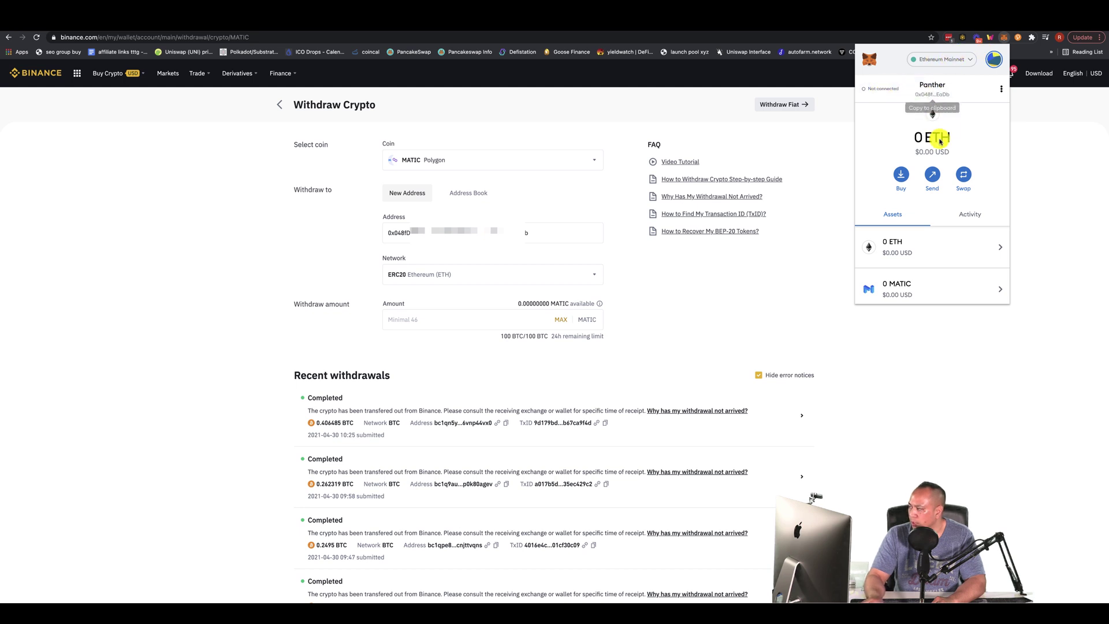
scroll(916, 254, down, 2)
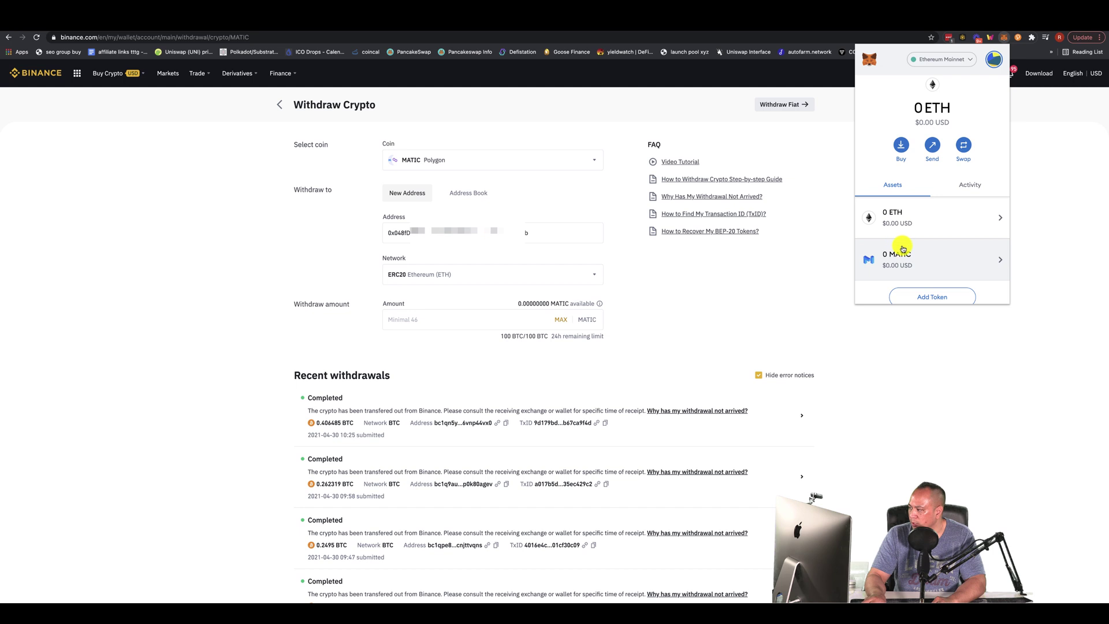
scroll(940, 155, up, 2)
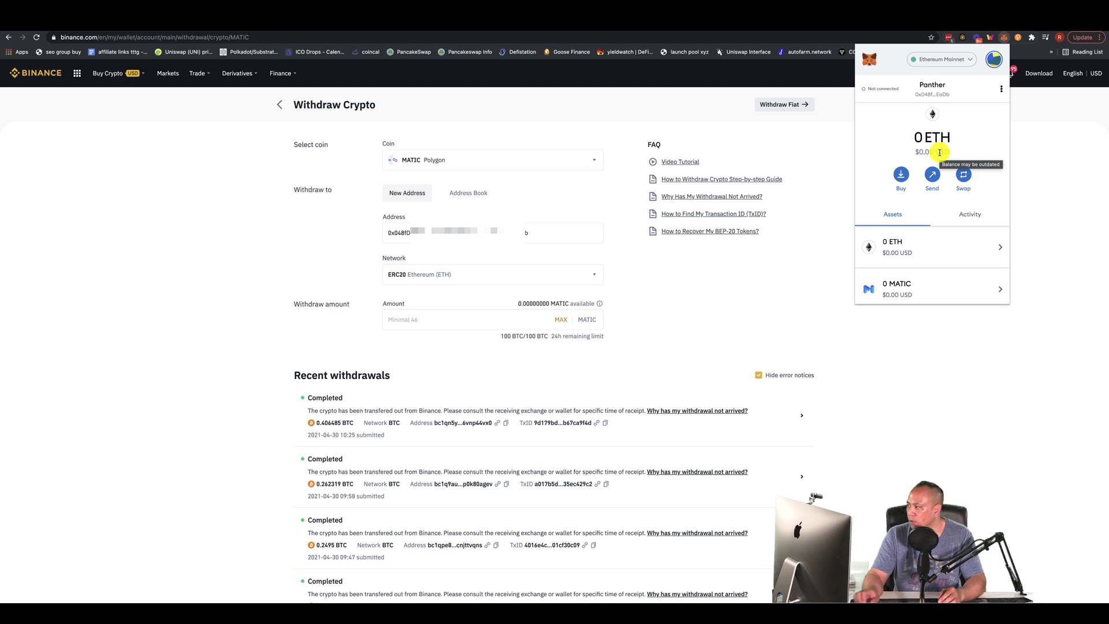
Step: View the wallet's network settings and the blank form for adding a custom network, and return to the network list
click(994, 60)
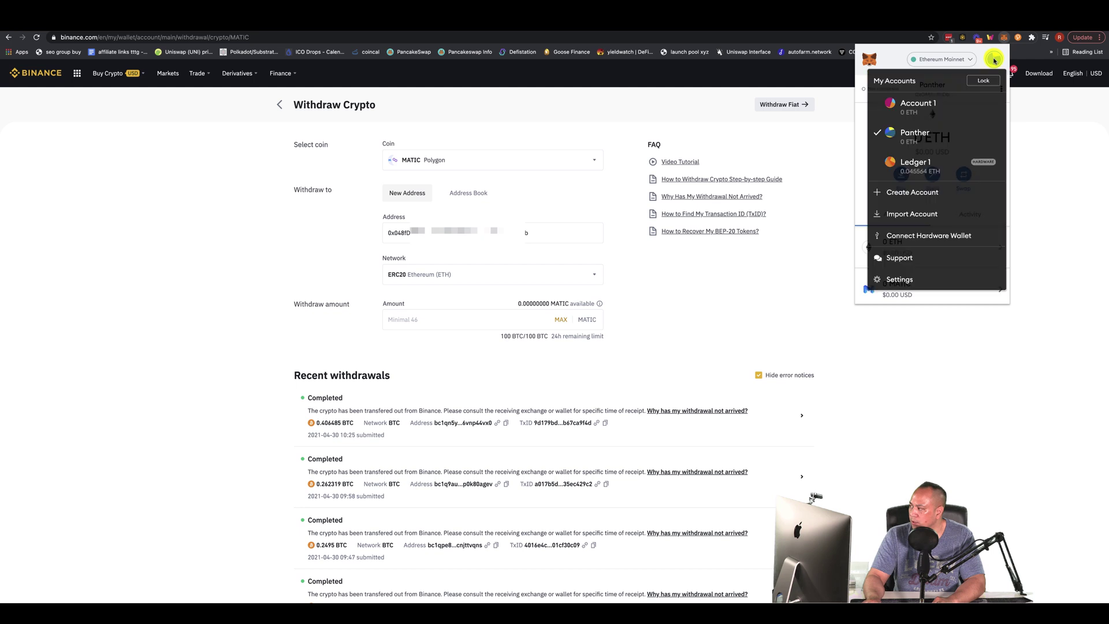
click(898, 279)
scroll(959, 179, down, 5)
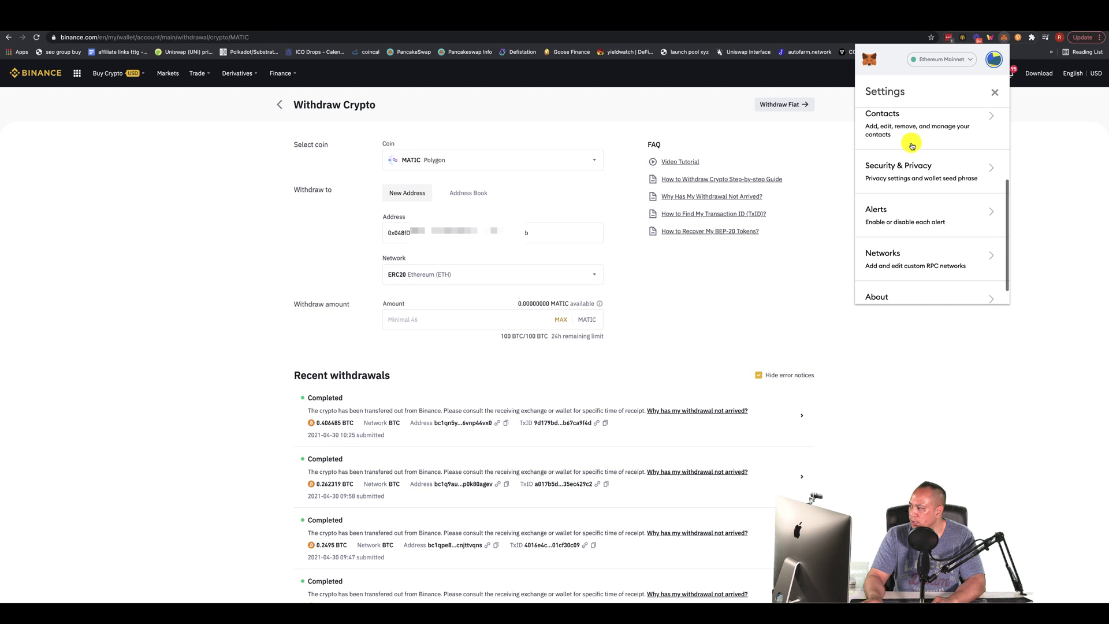
click(881, 248)
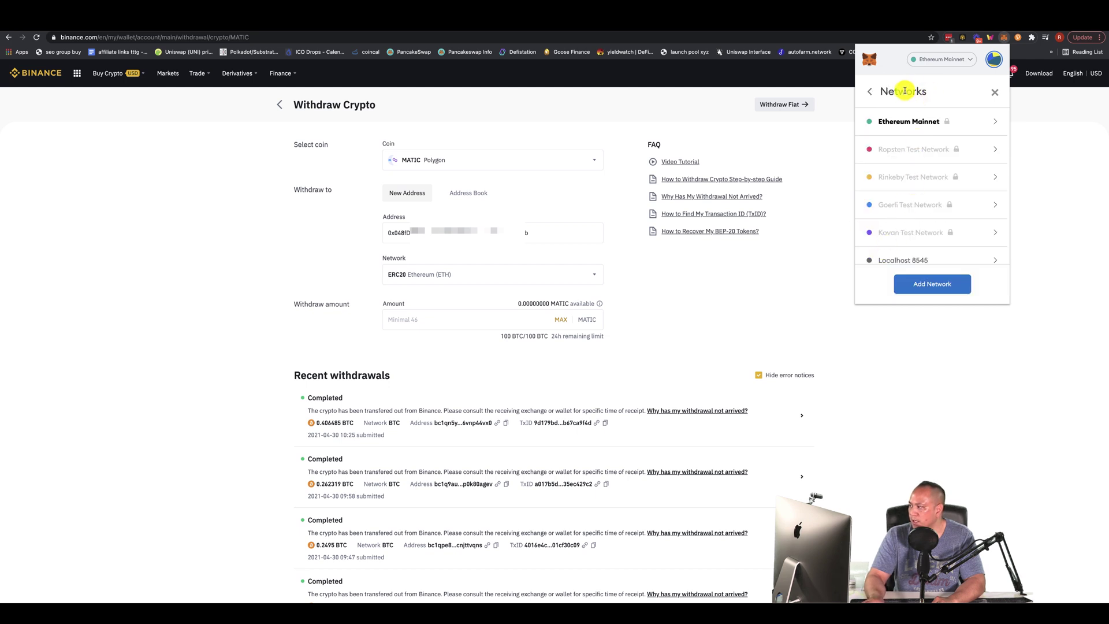
scroll(909, 124, down, 3)
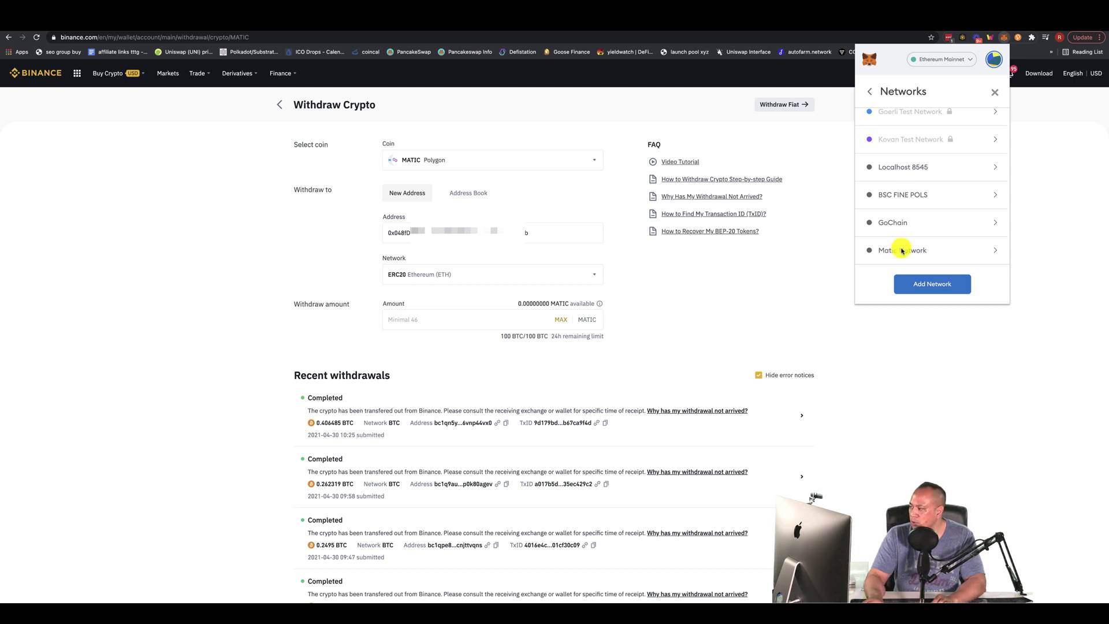
click(922, 285)
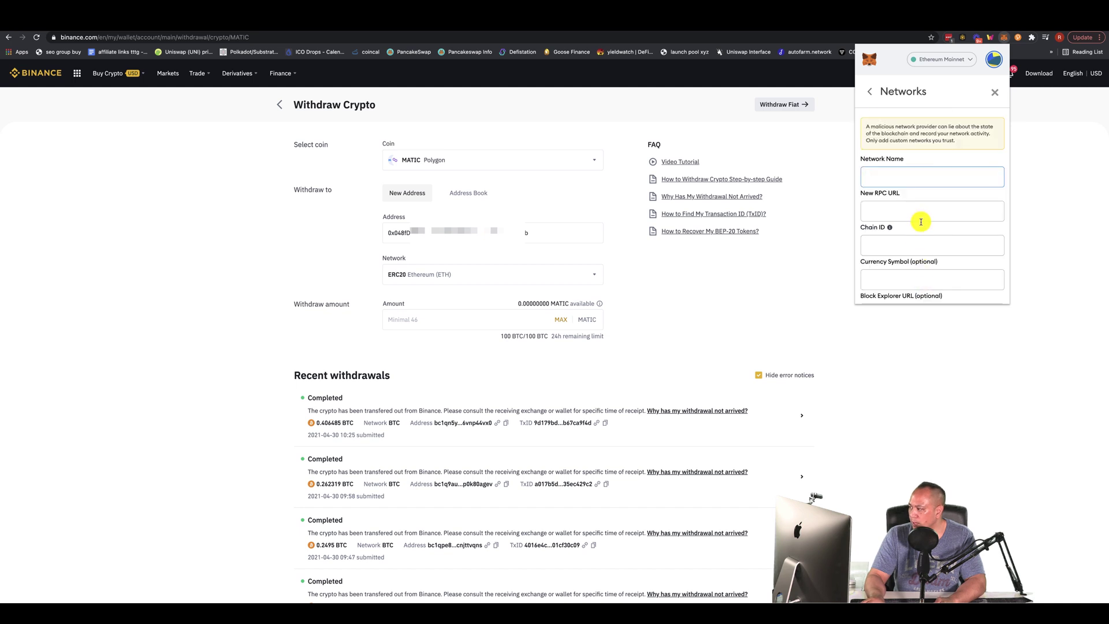
scroll(924, 210, down, 2)
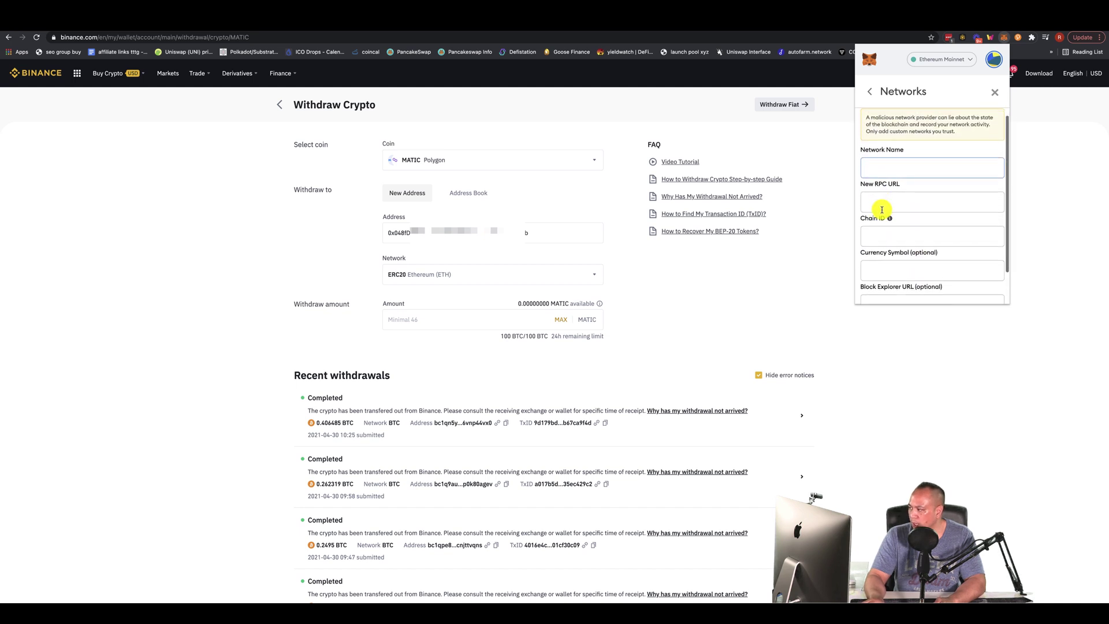
scroll(902, 183, down, 1)
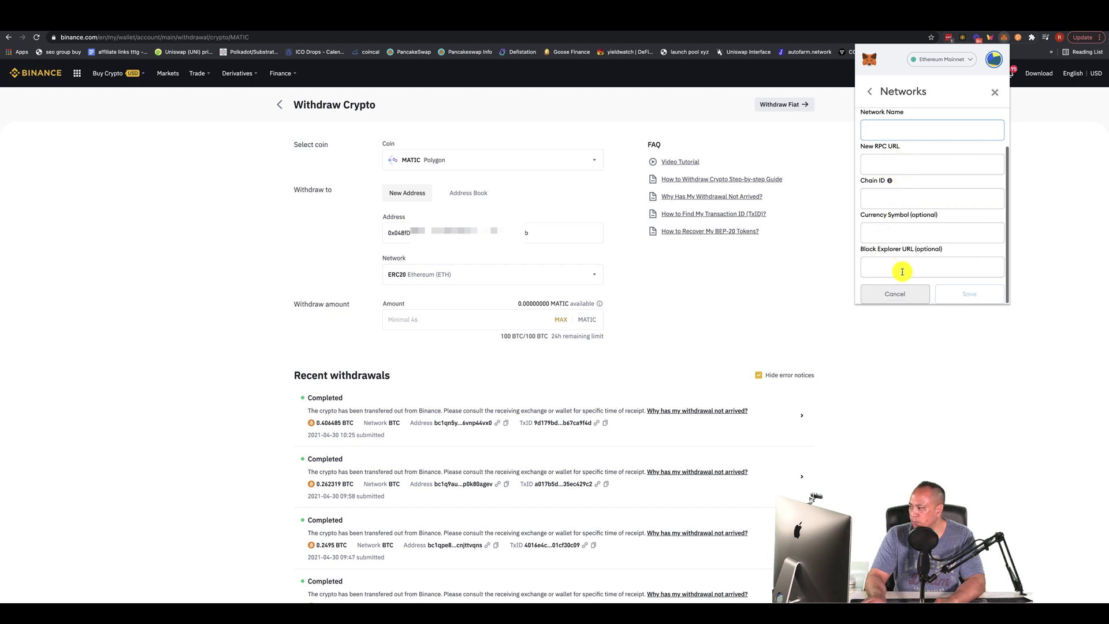
click(871, 94)
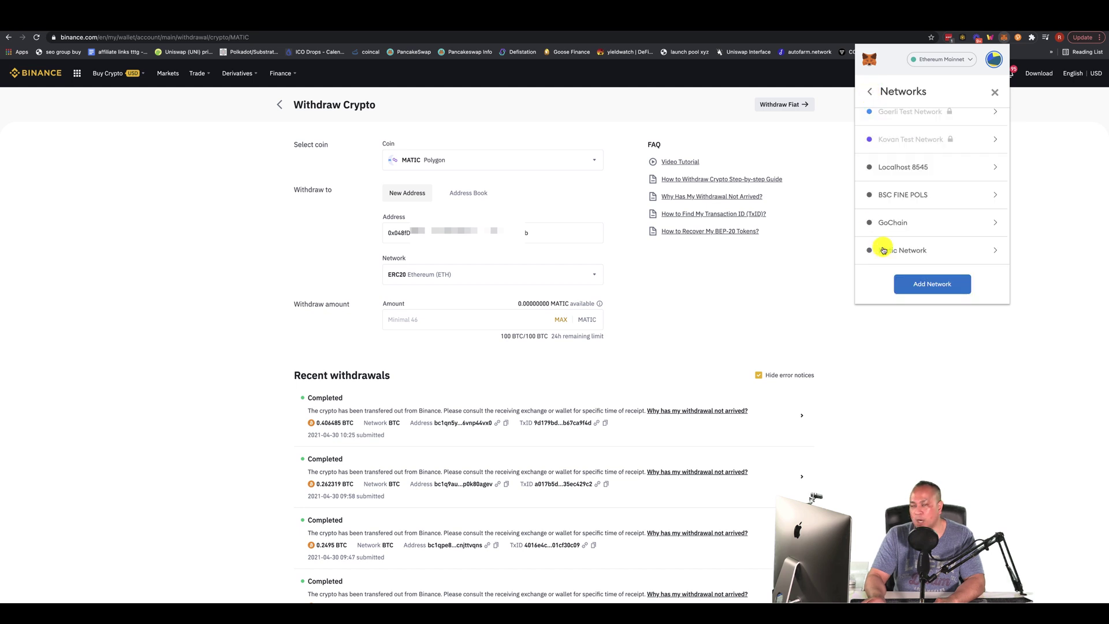
Step: Examine the Matic Network entry's name, RPC URL, chain ID, currency symbol and block explorer URL, and close the settings
click(902, 251)
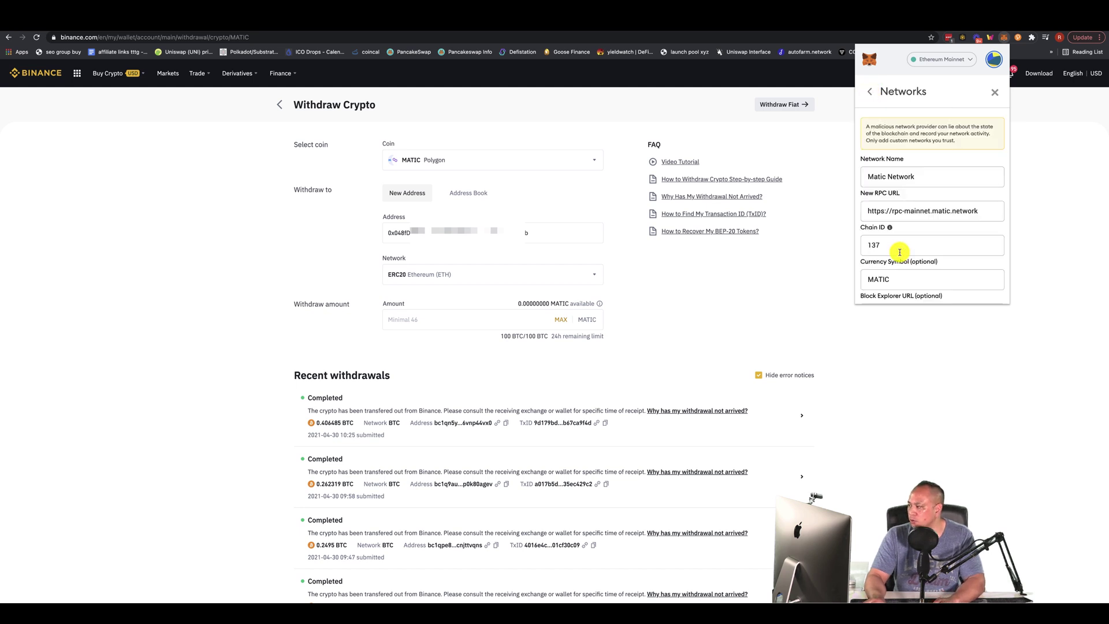
scroll(915, 170, down, 2)
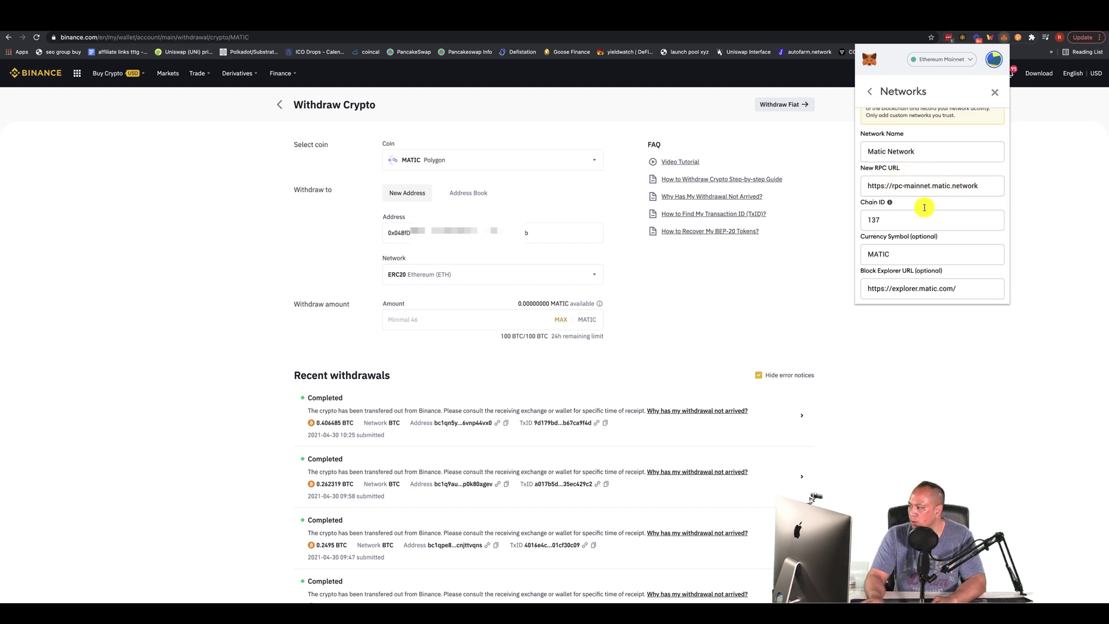
scroll(911, 214, down, 2)
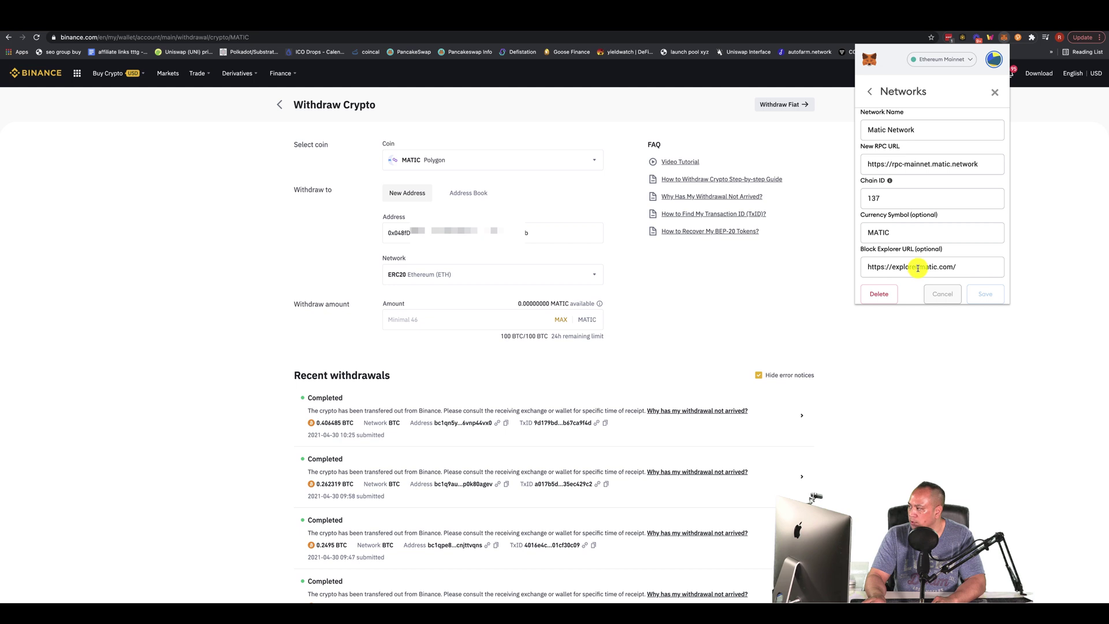
scroll(918, 268, up, 3)
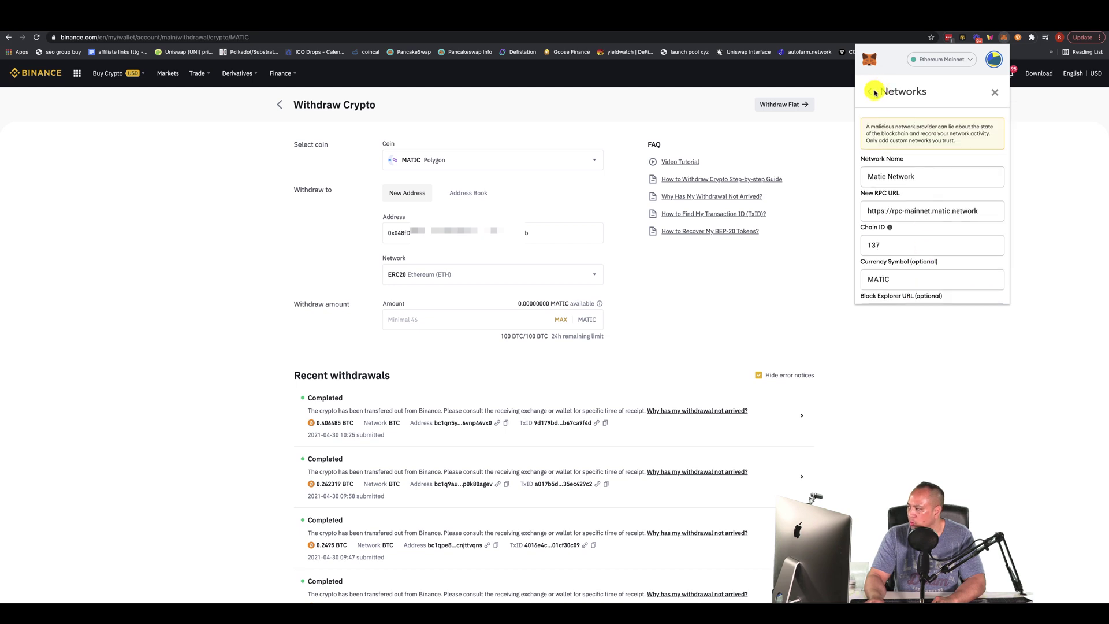
click(1000, 95)
Step: Look through the asset rates on the Aave V2 market page and view the Aave reserve overview
scroll(882, 283, down, 1)
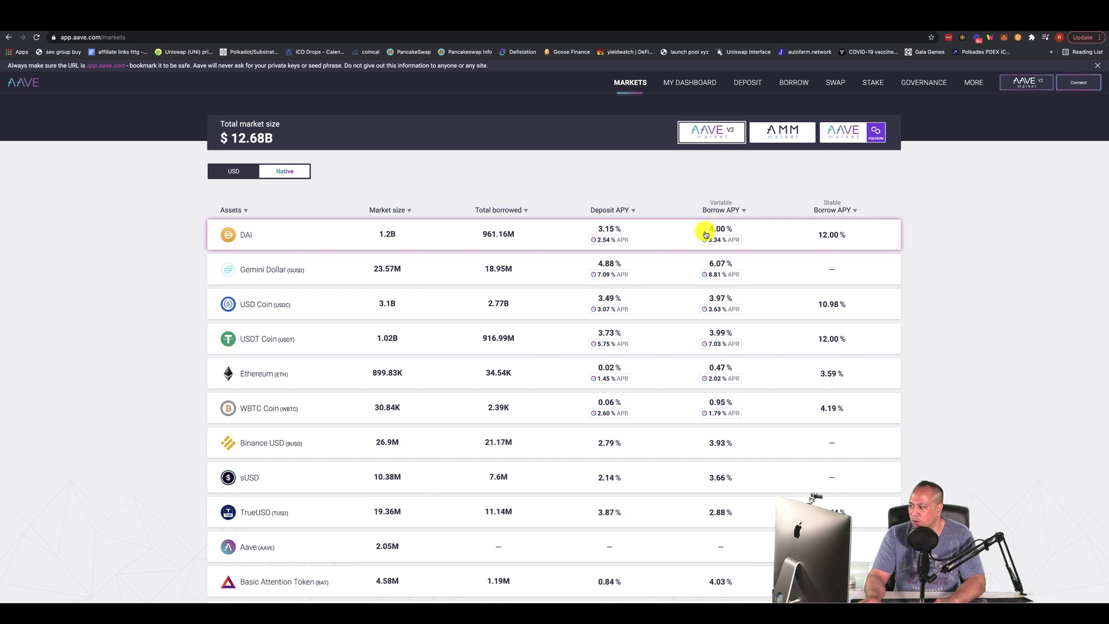
scroll(705, 231, down, 1)
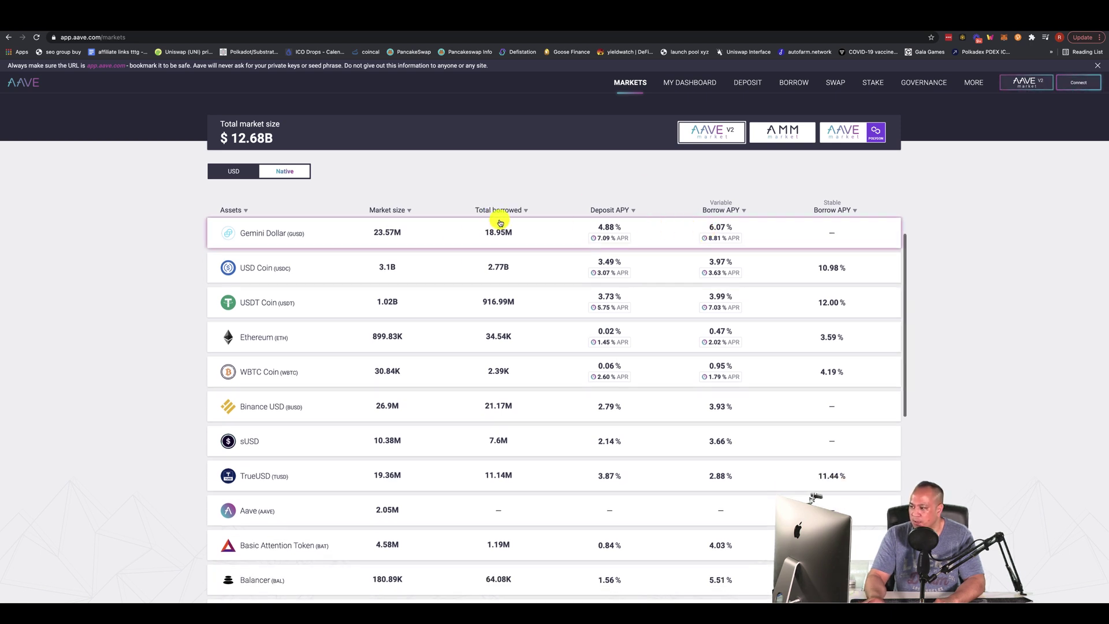
scroll(488, 231, up, 1)
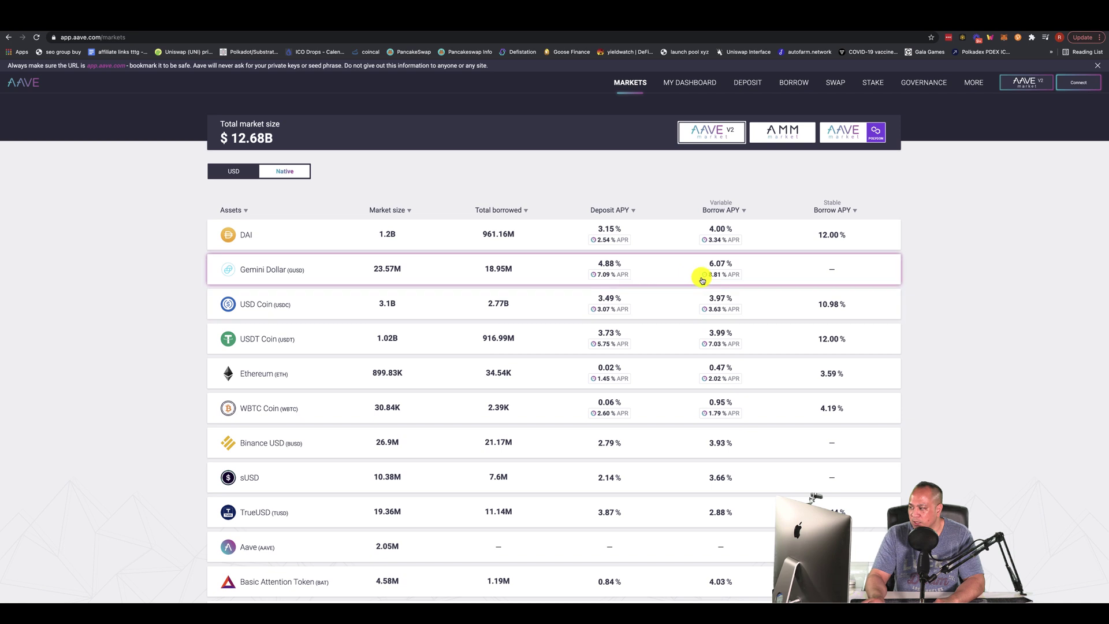
mouse_move(714, 273)
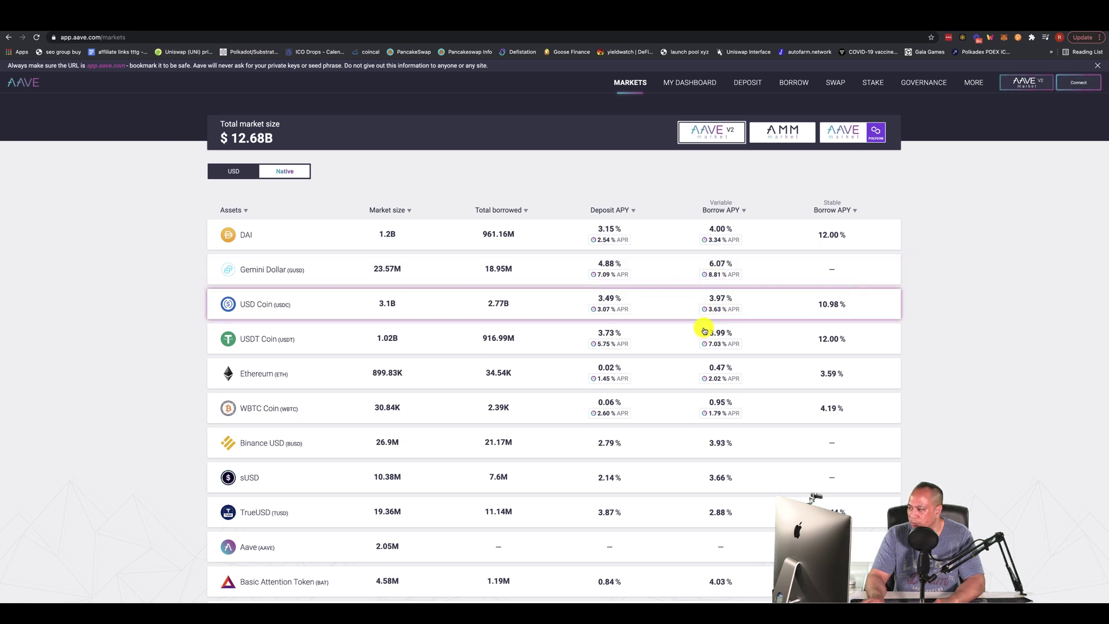
scroll(346, 439, down, 3)
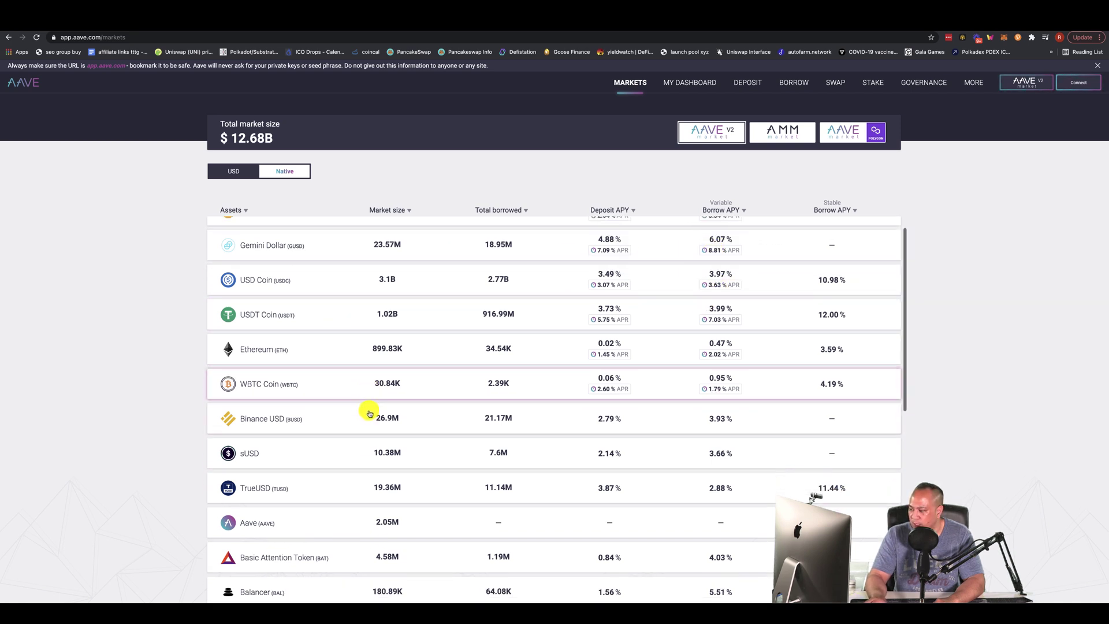
click(250, 462)
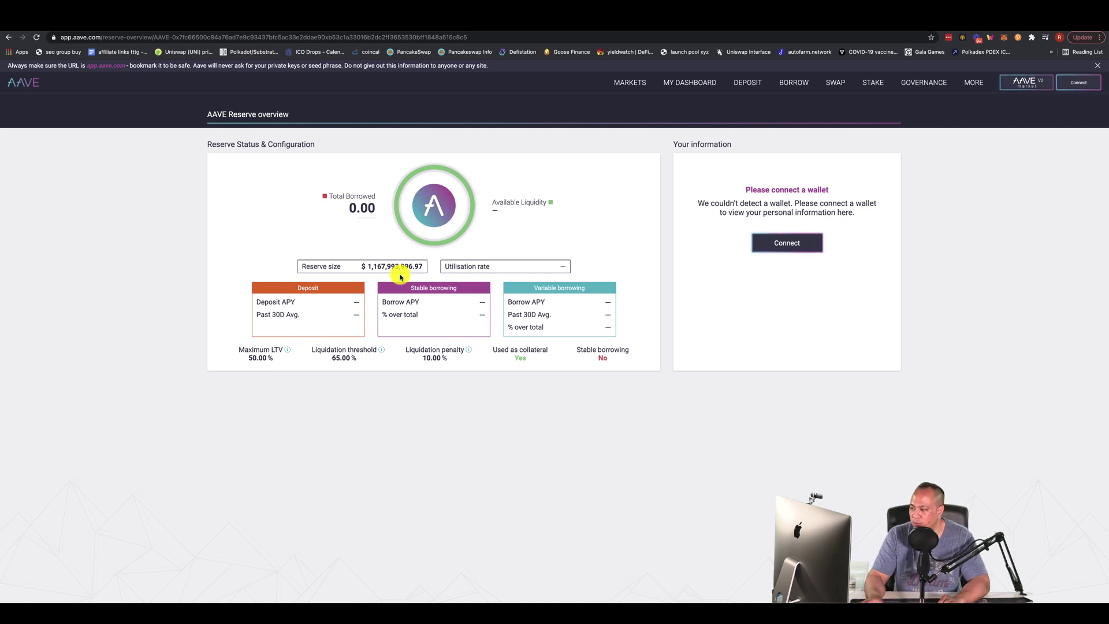
Step: Dismiss the wallet's app.aave.com connection notice and look over the wallet's assets from the Etherscan Matic Token page
click(1005, 40)
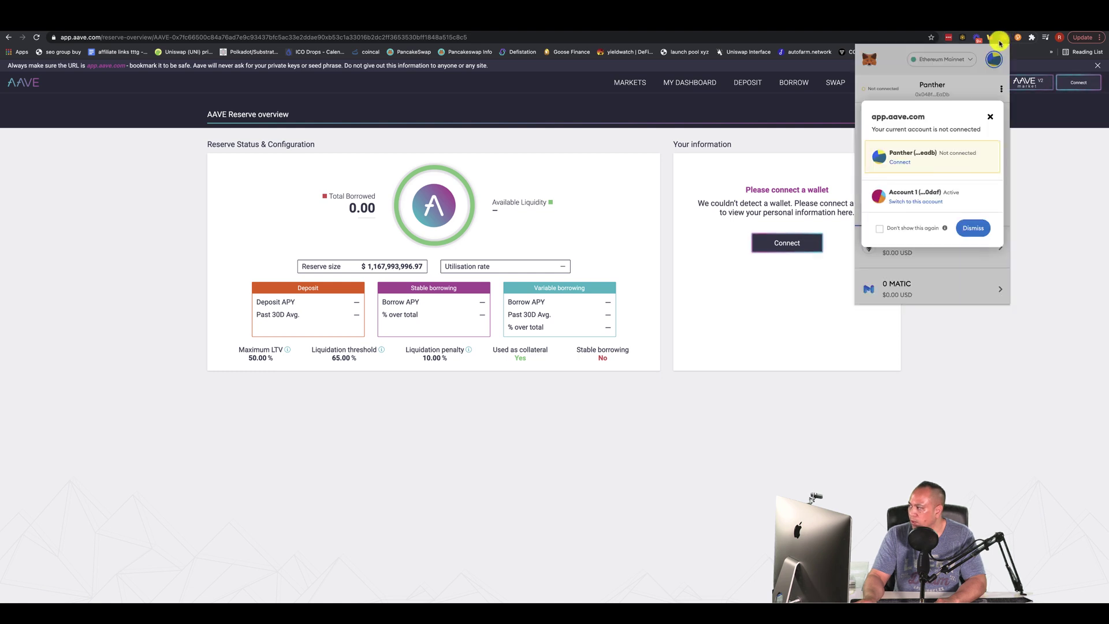
click(990, 117)
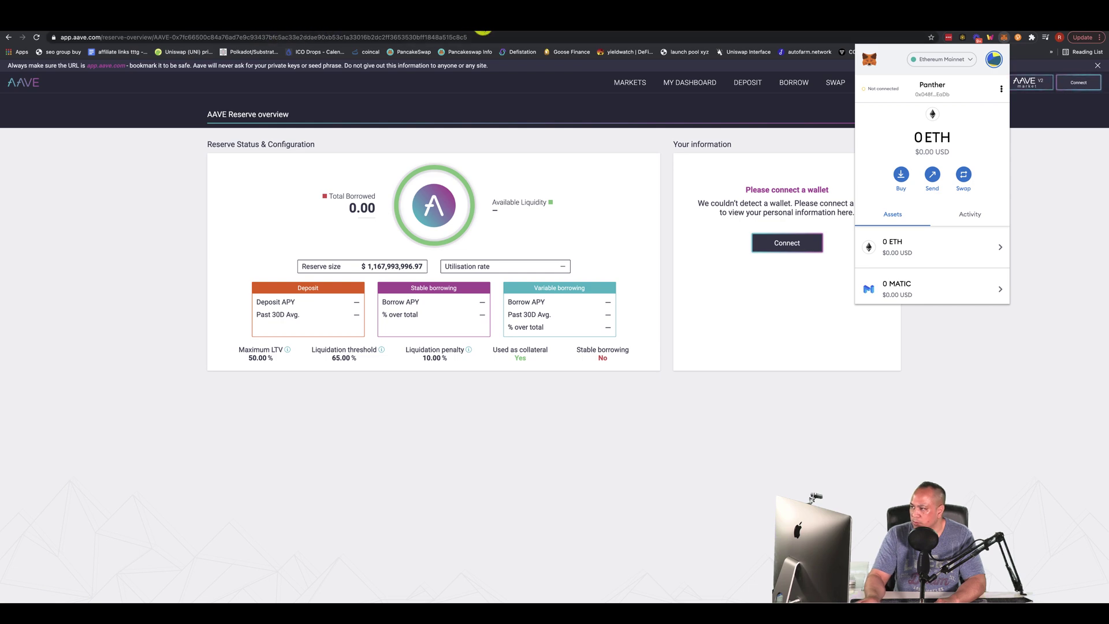
key(ctrl+Tab)
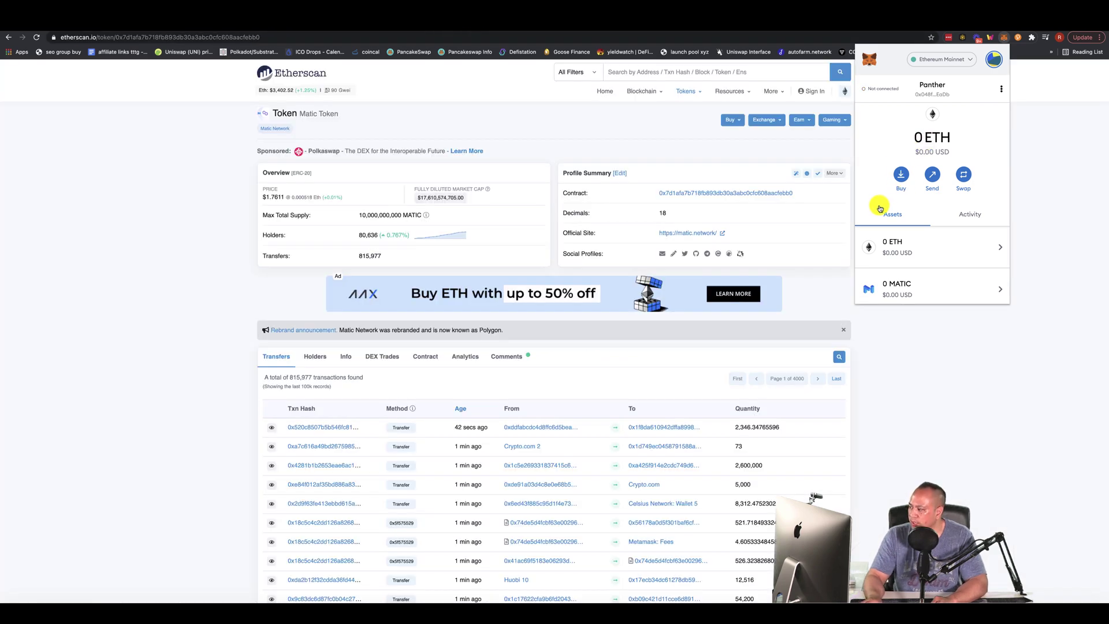
scroll(902, 216, down, 2)
scroll(905, 217, up, 2)
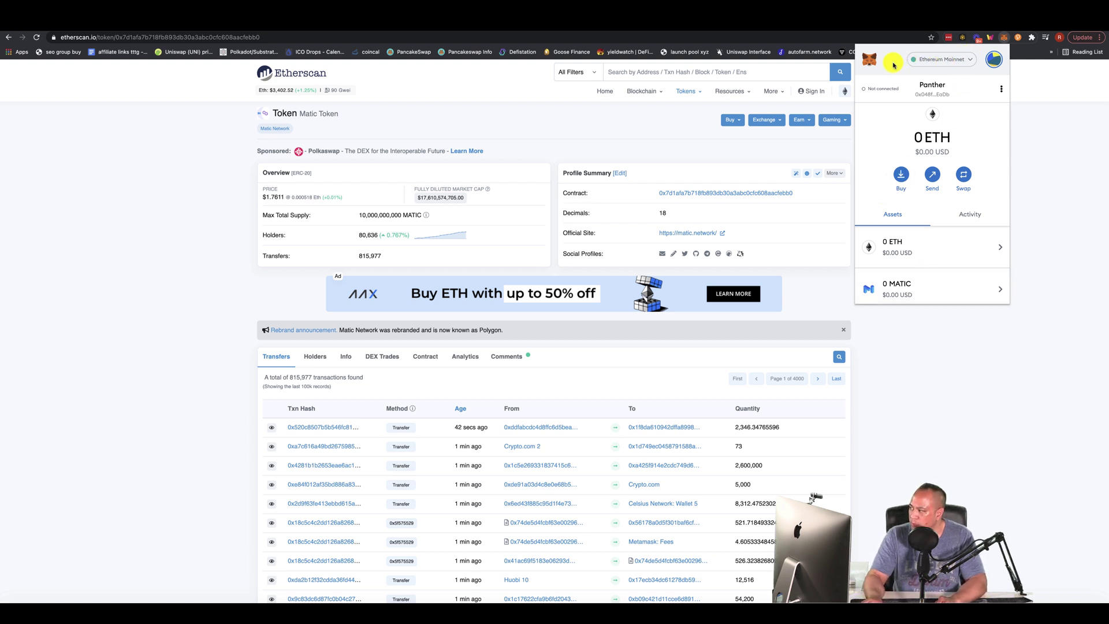
Step: Review the wallet's network list from the Etherscan page, and look over QuickSwap's statistics on its DappRadar page
click(971, 61)
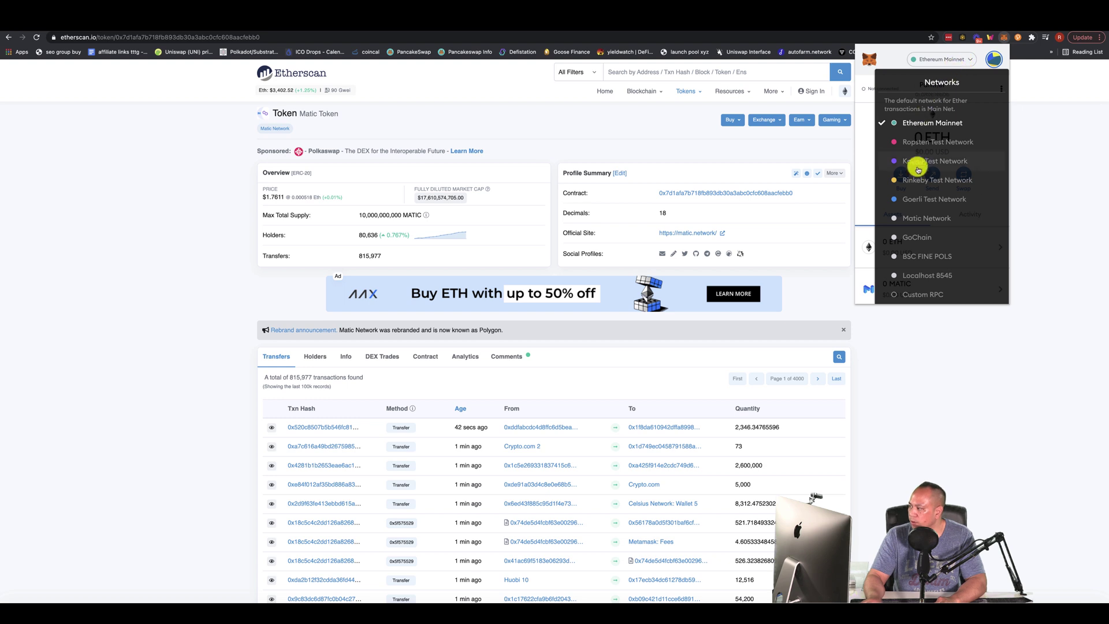
scroll(919, 194, down, 1)
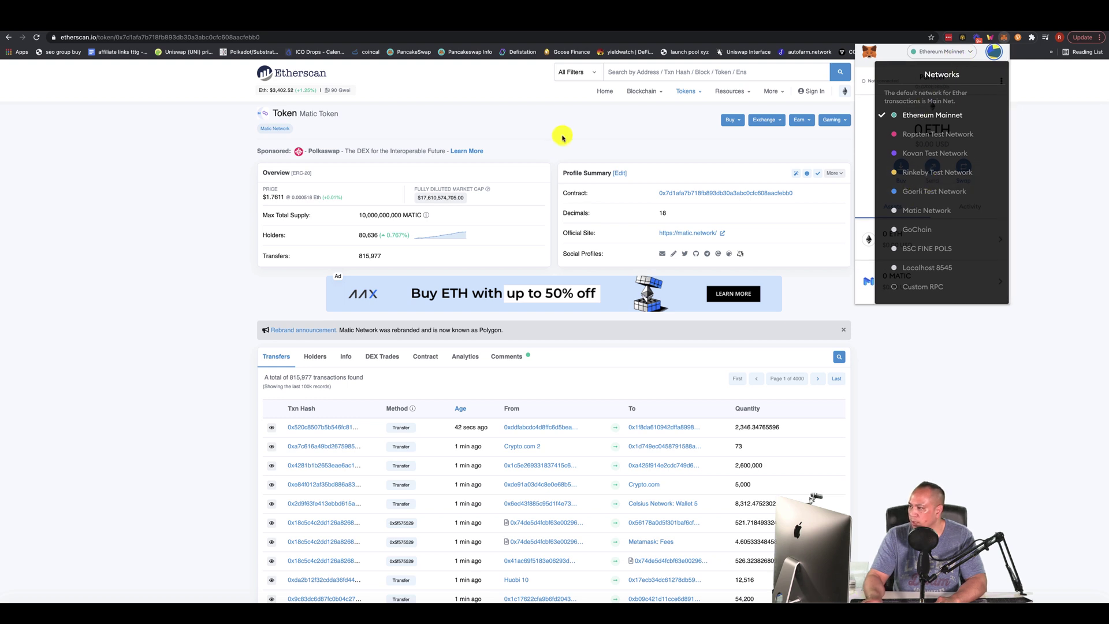
key(ctrl+Tab)
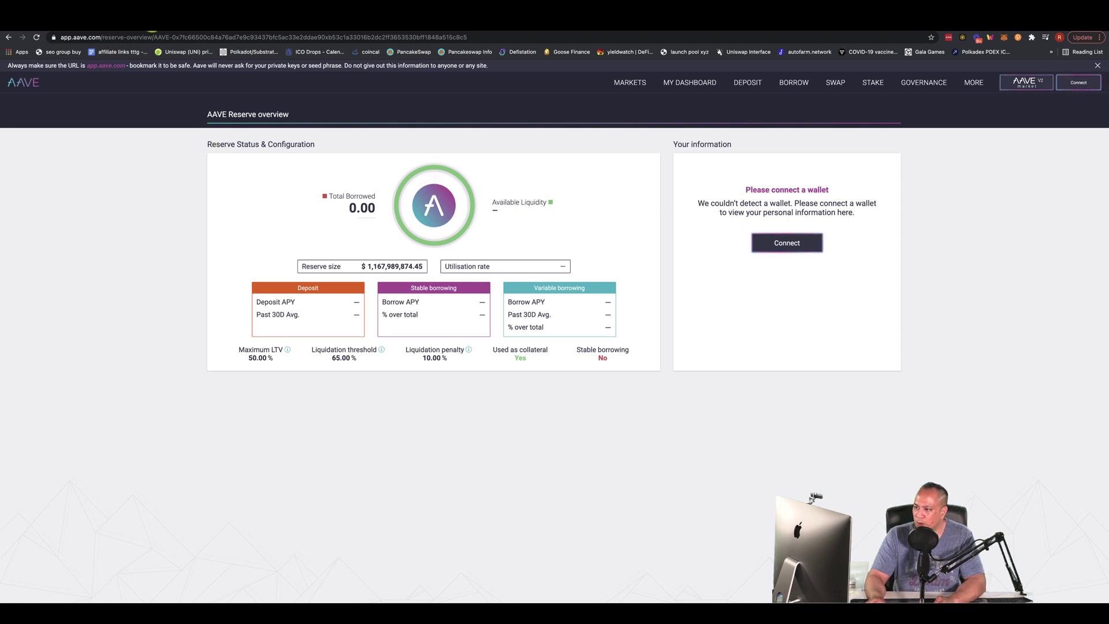
click(151, 29)
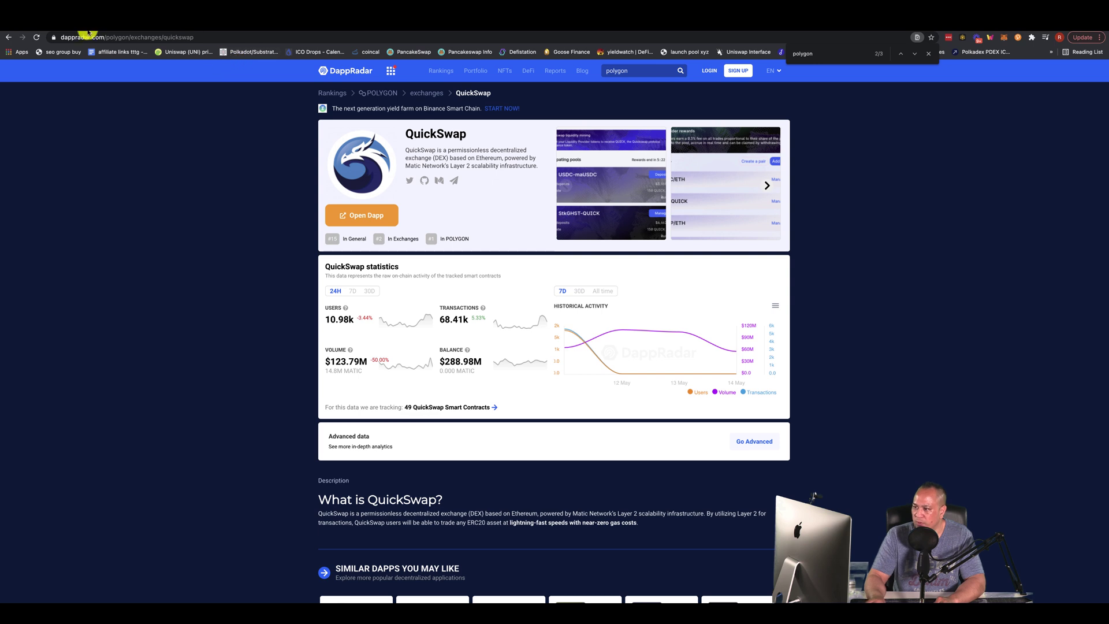
scroll(332, 170, down, 1)
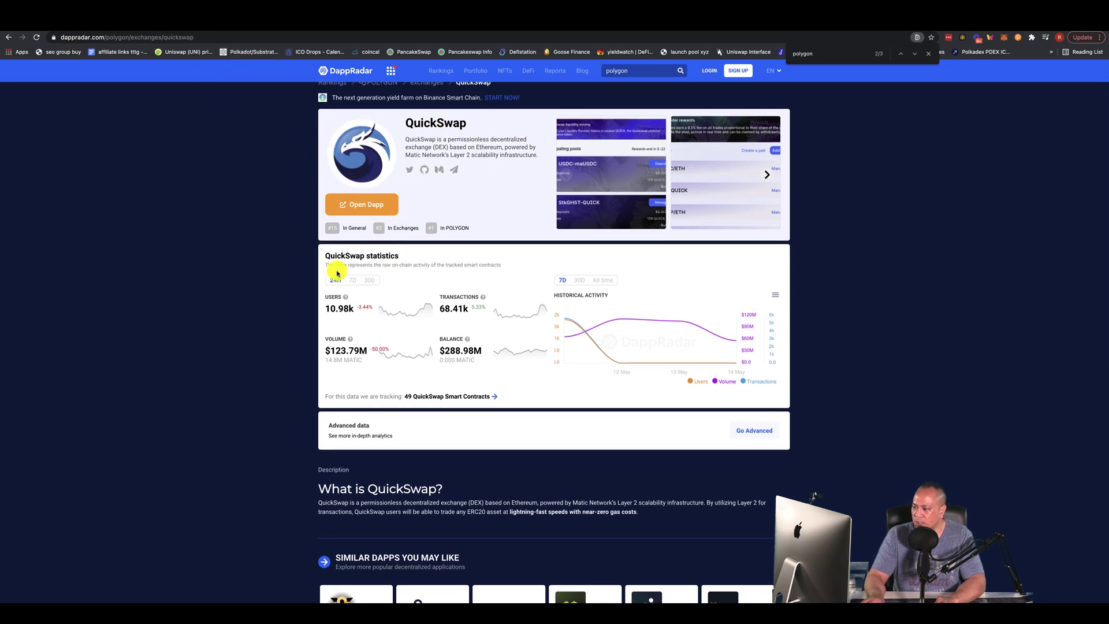
Step: Switch the MetaMask wallet to Matic Network and view the MATIC asset's details alongside the QuickSwap exchange
click(1006, 41)
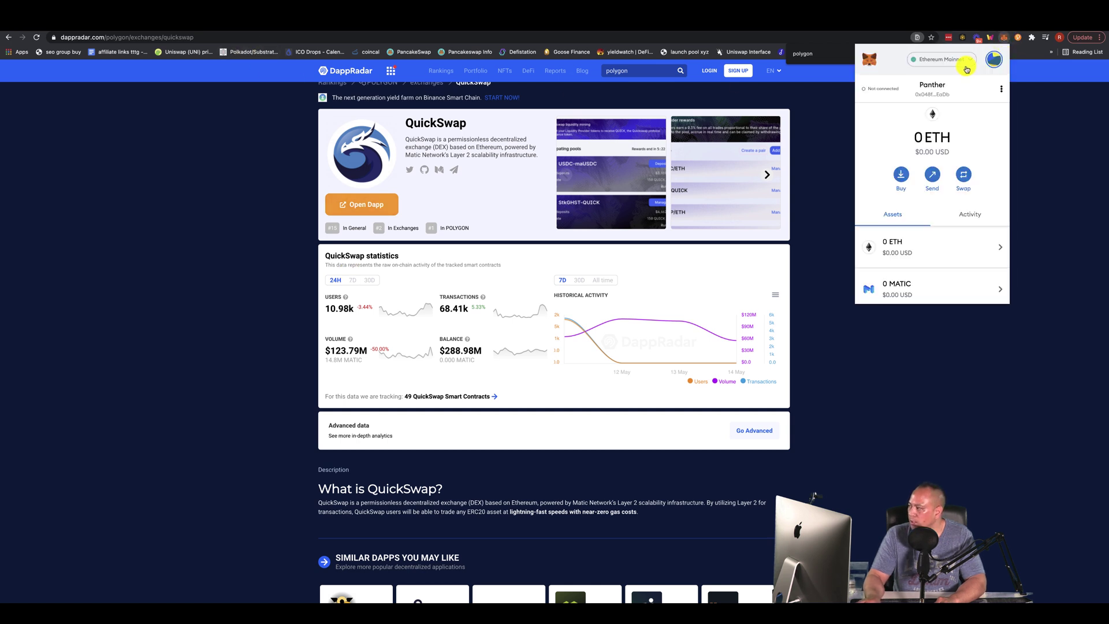
click(966, 60)
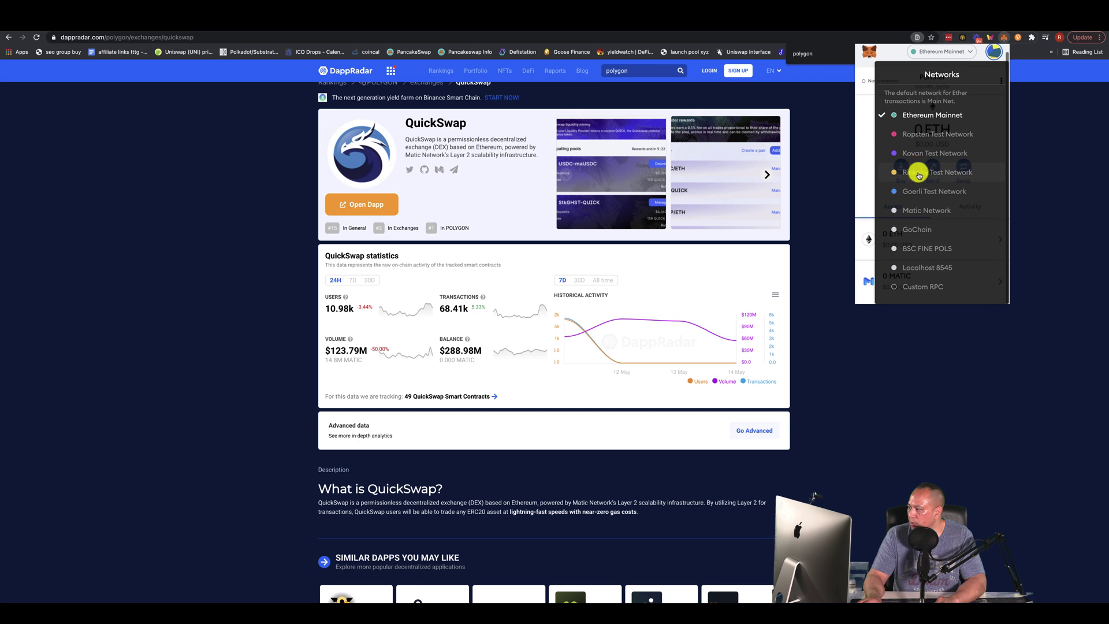
click(917, 211)
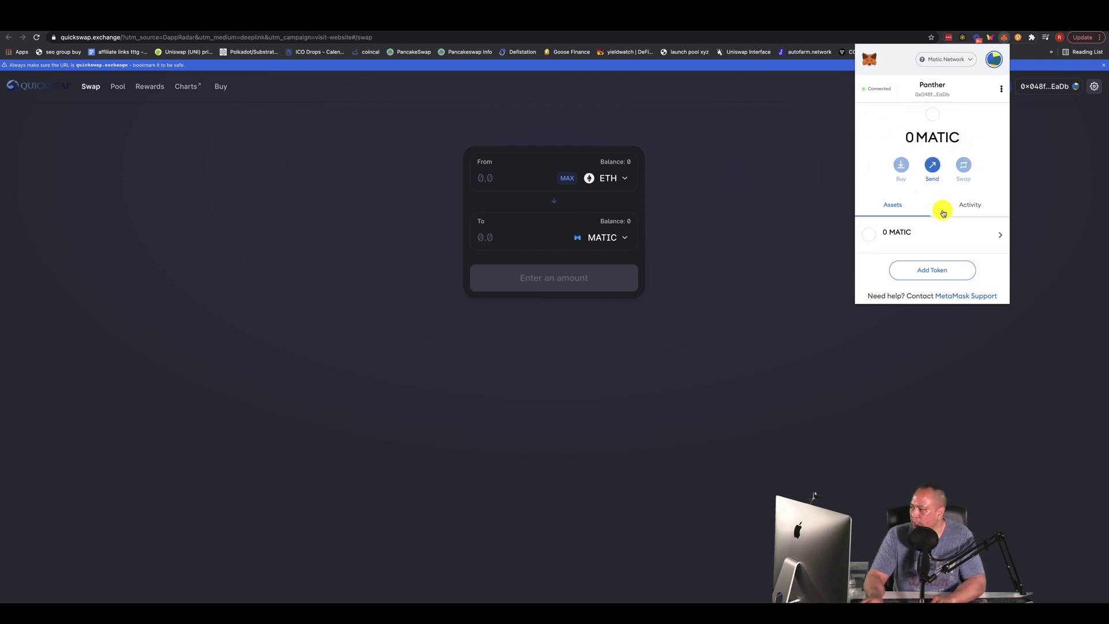
scroll(941, 211, down, 1)
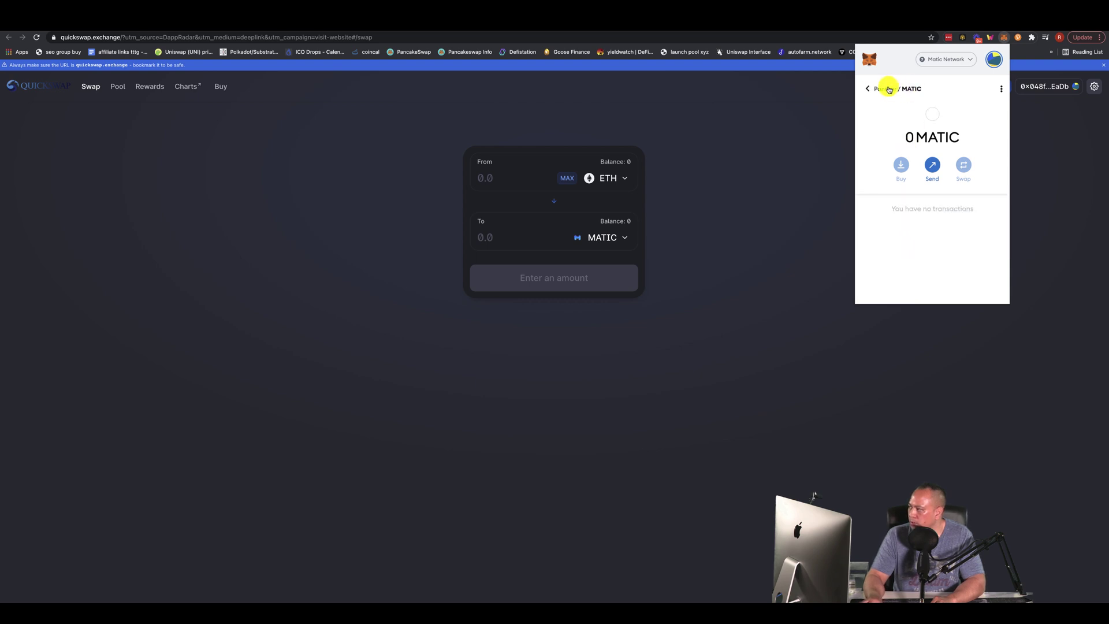
scroll(889, 88, up, 1)
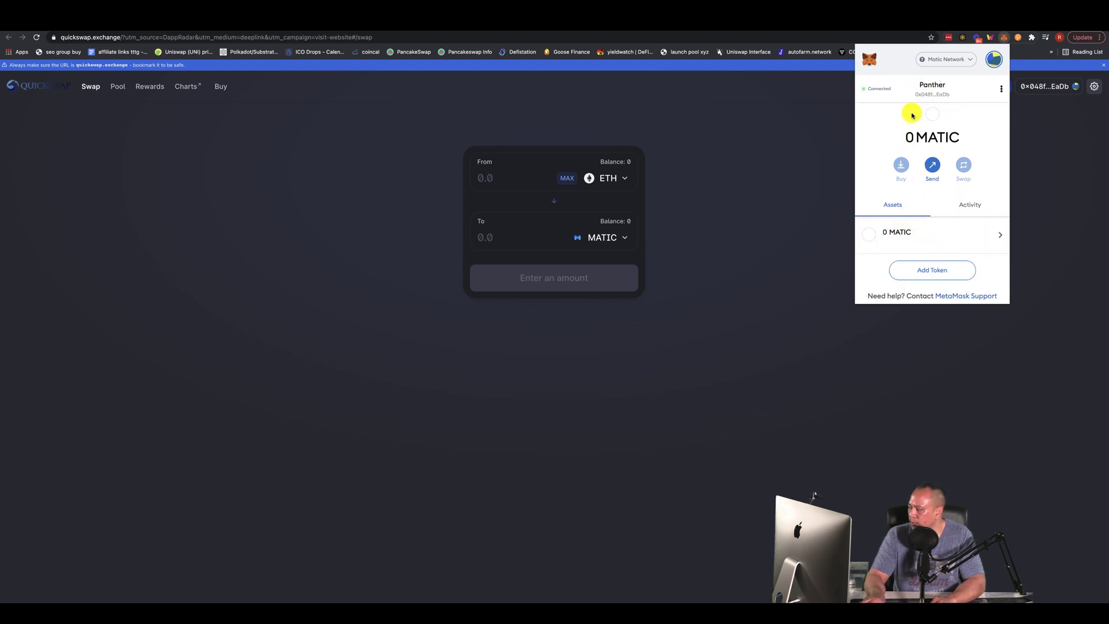
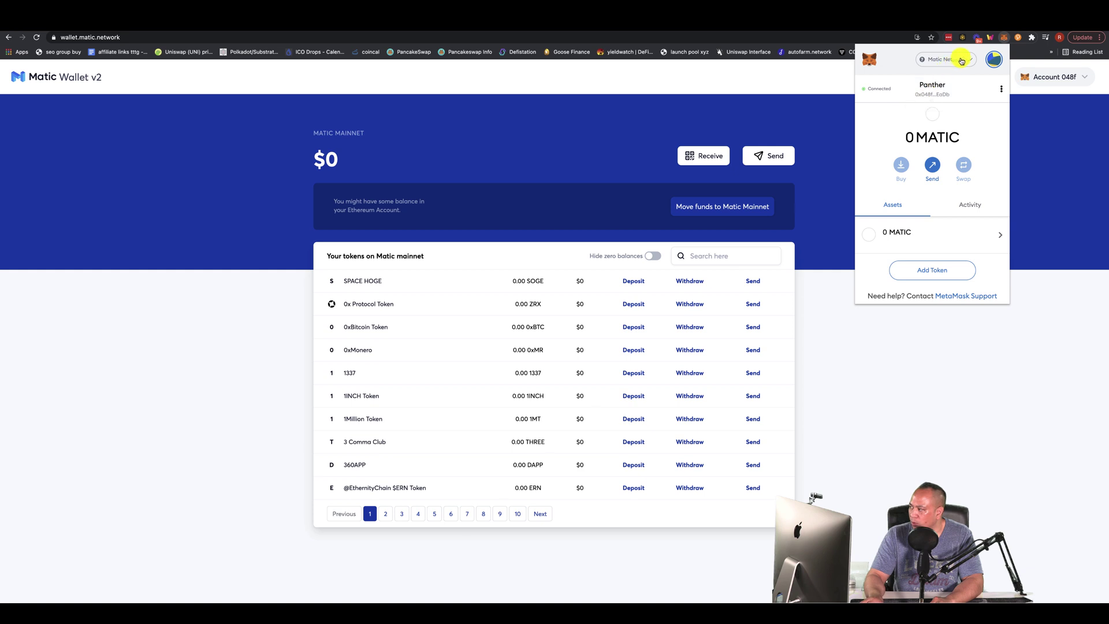
Step: Switch the MetaMask wallet to Ethereum Mainnet, check its account list, and close the wallet on the Matic Wallet page
click(962, 59)
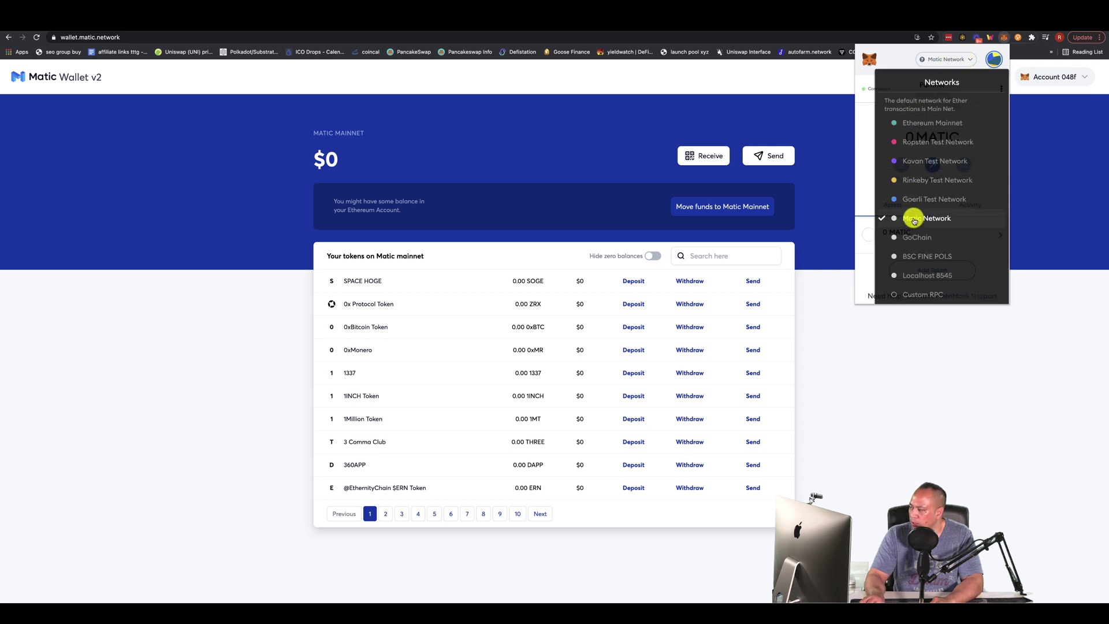
click(921, 128)
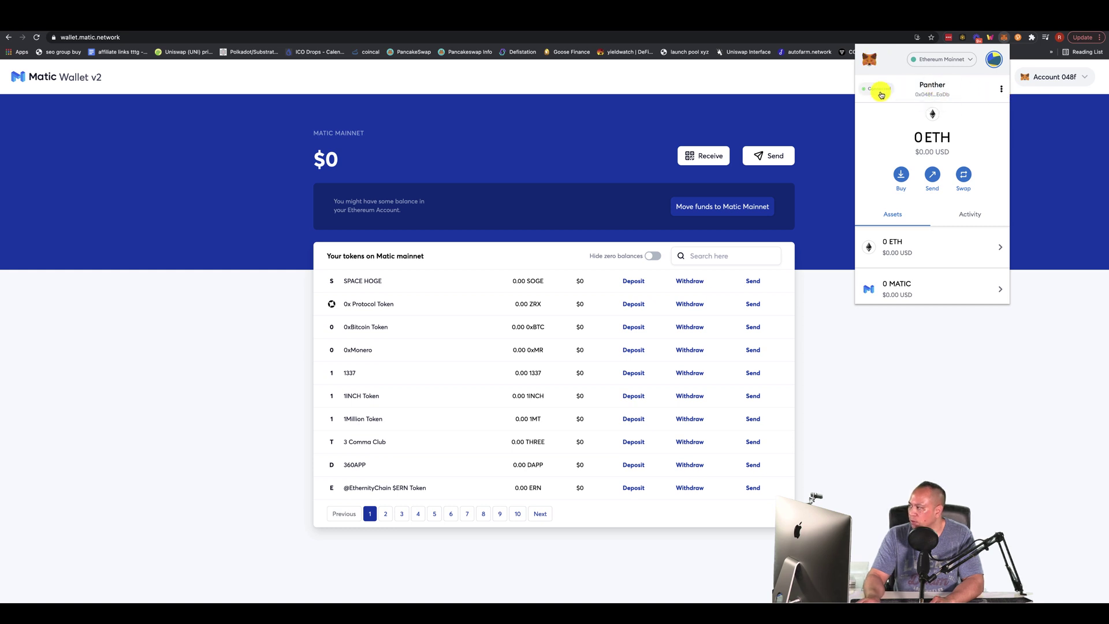
click(995, 60)
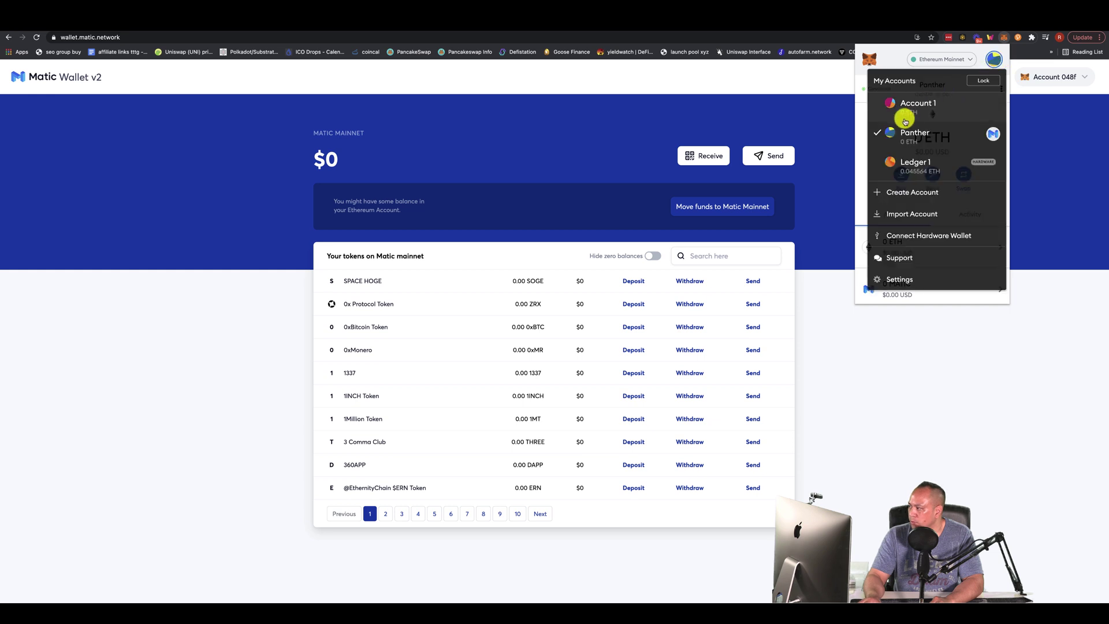
click(905, 62)
click(930, 88)
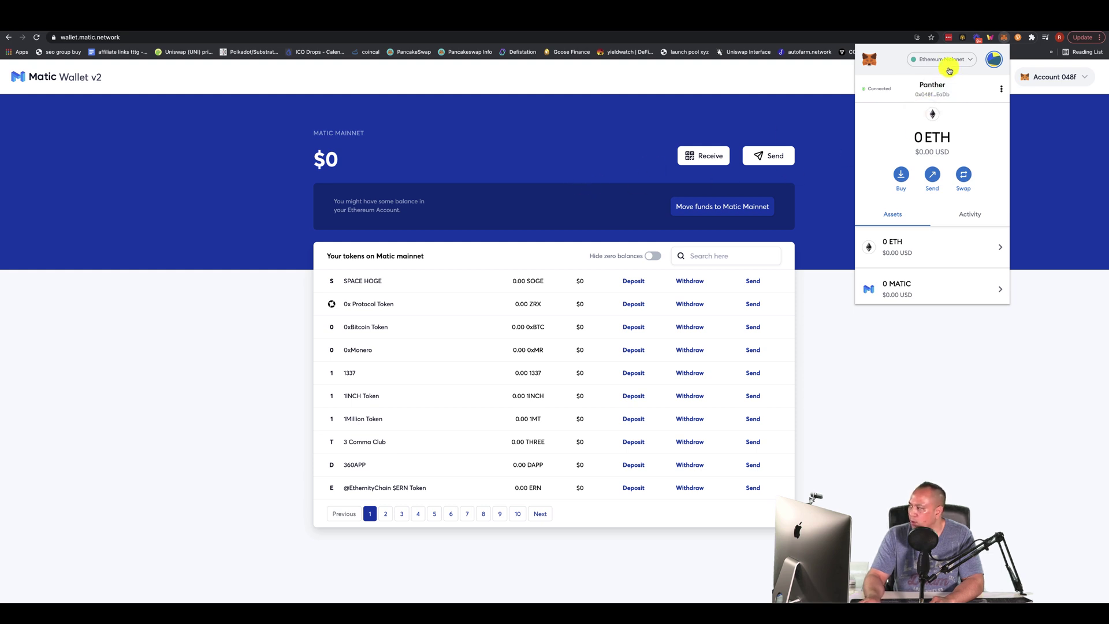
click(523, 153)
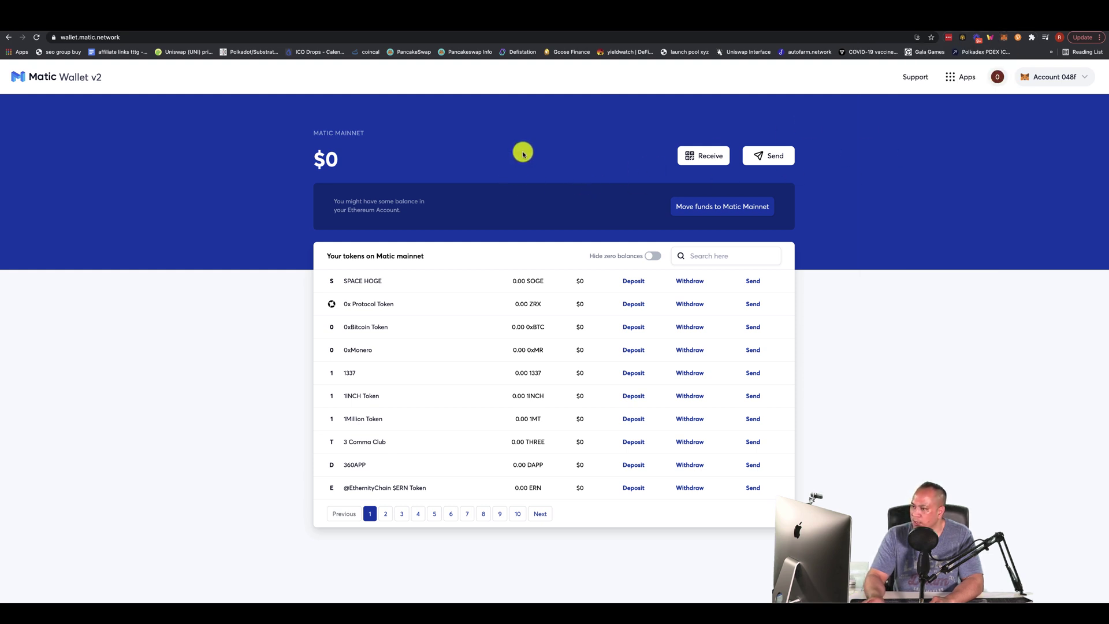
Step: Log out of Matic Wallet from the connected account's options
click(1038, 82)
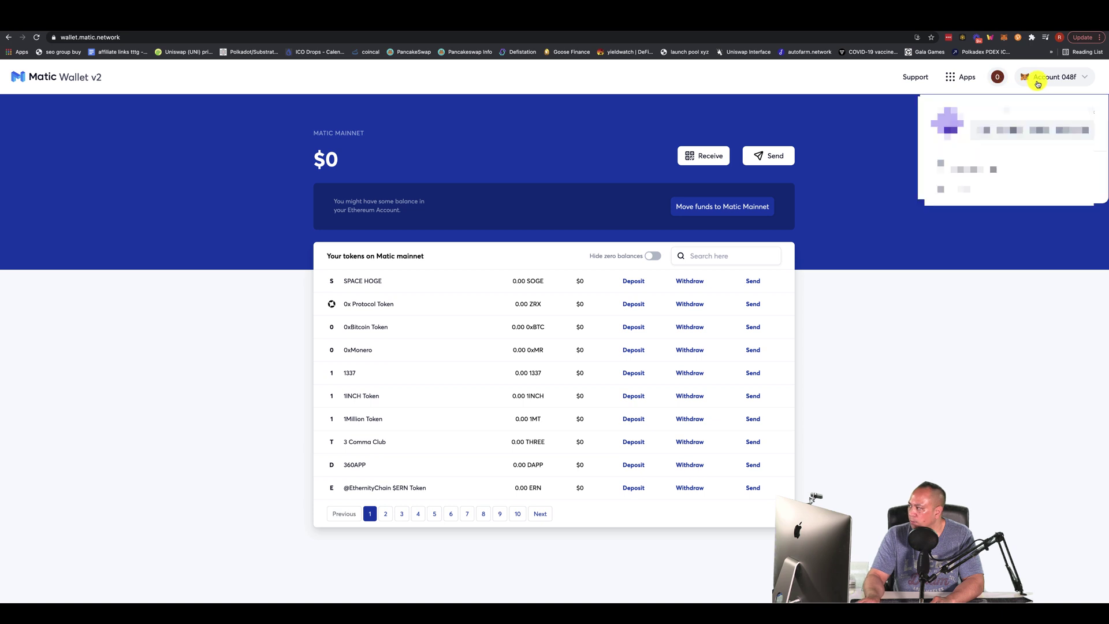
click(961, 192)
click(579, 224)
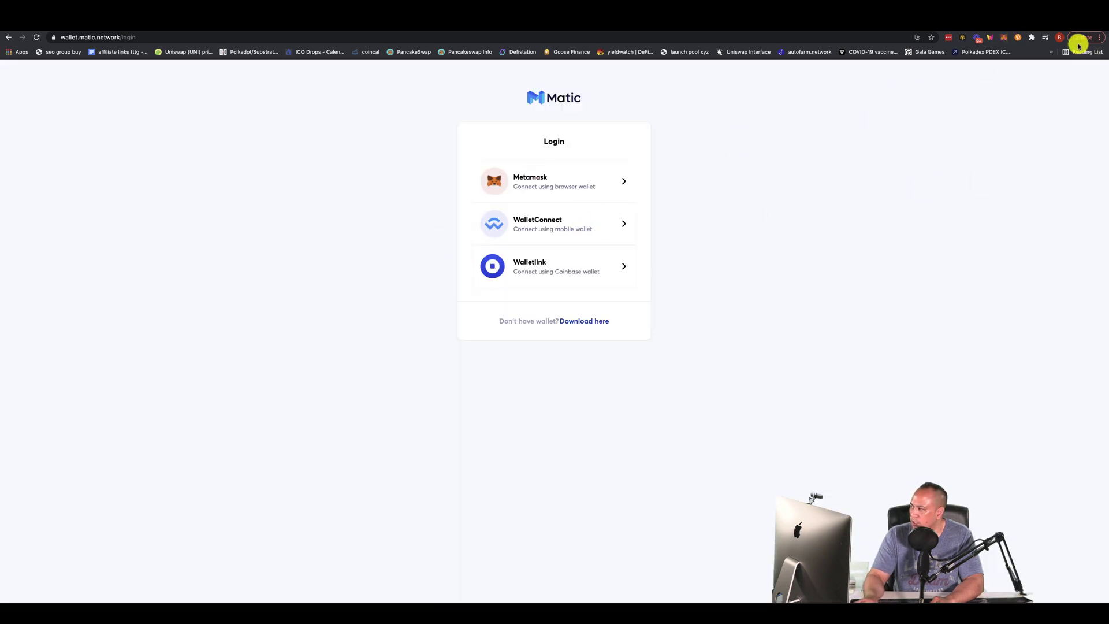
Step: Check the wallet's Ethereum Mainnet assets, and log in to Matic Wallet with Metamask by signing the access message
click(1004, 37)
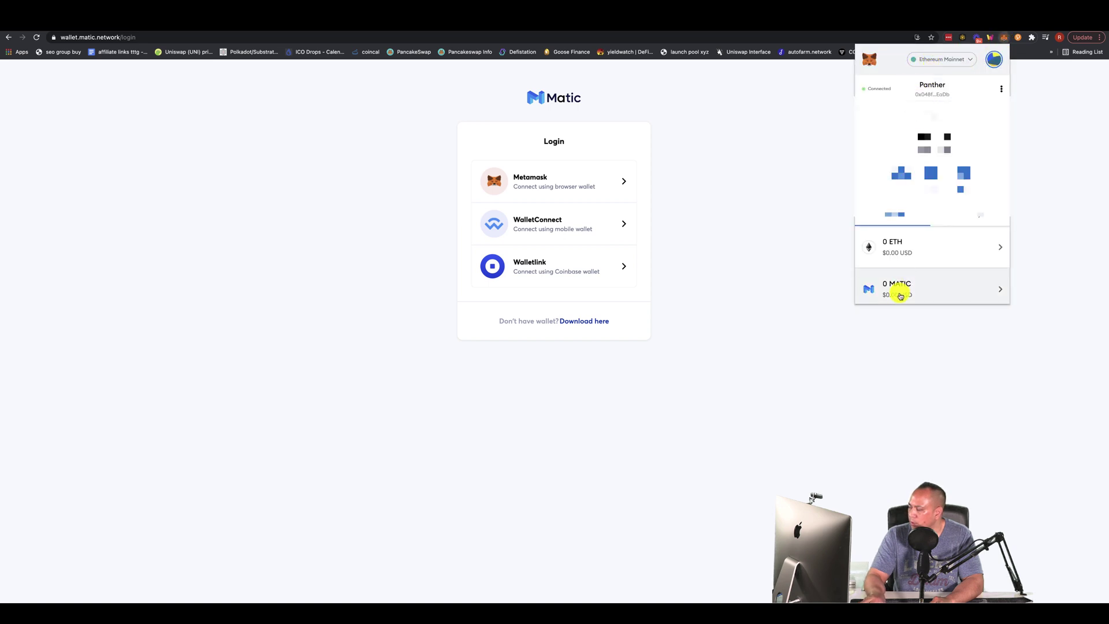
click(736, 141)
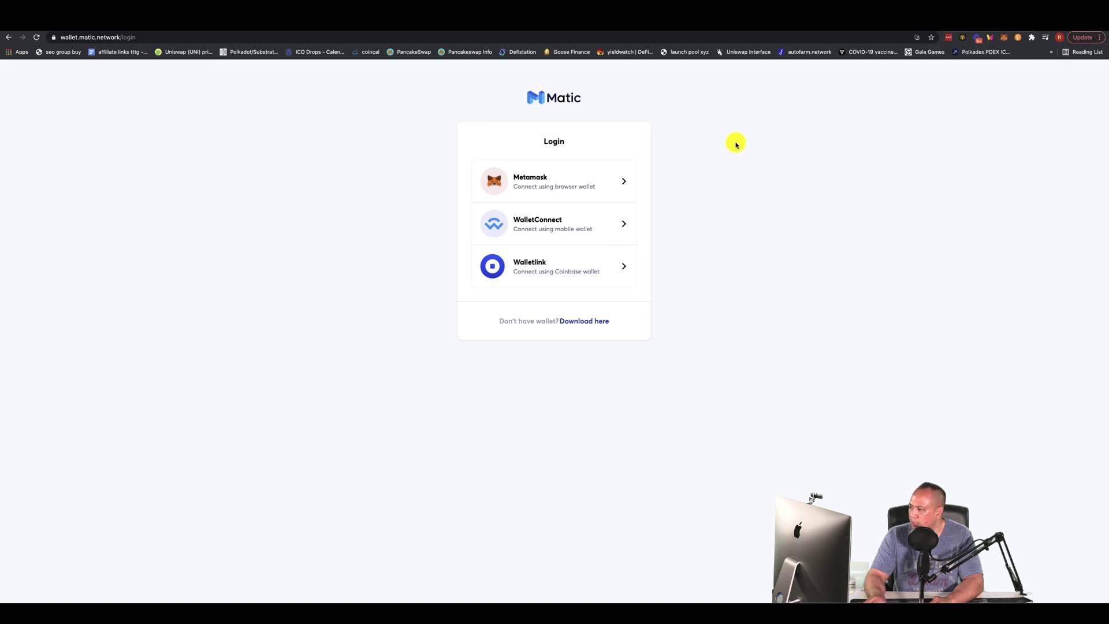
click(522, 174)
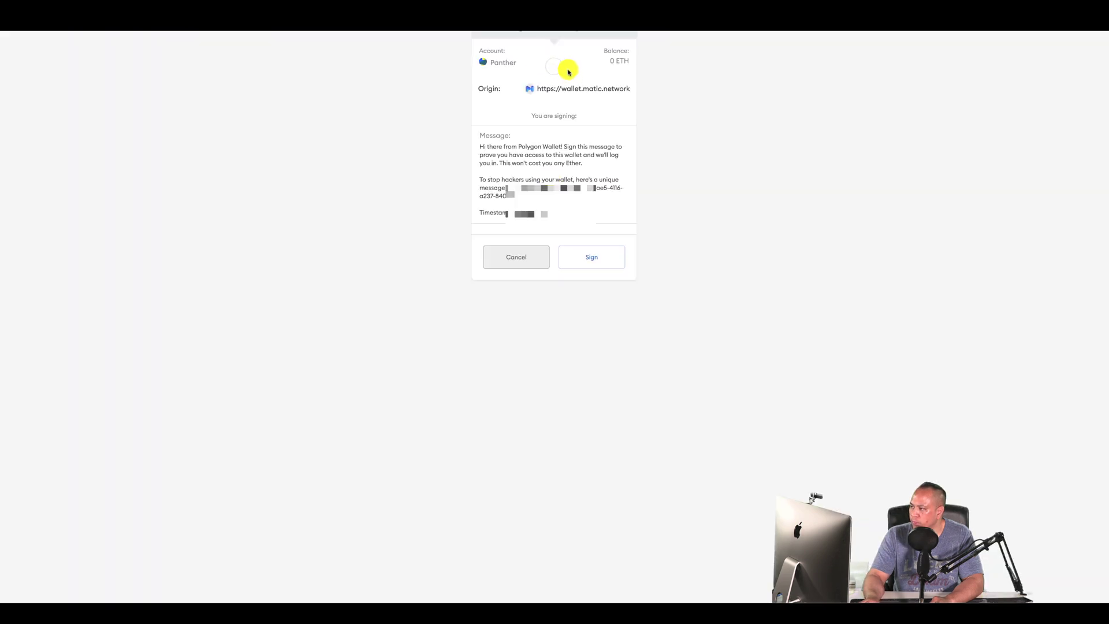
click(591, 252)
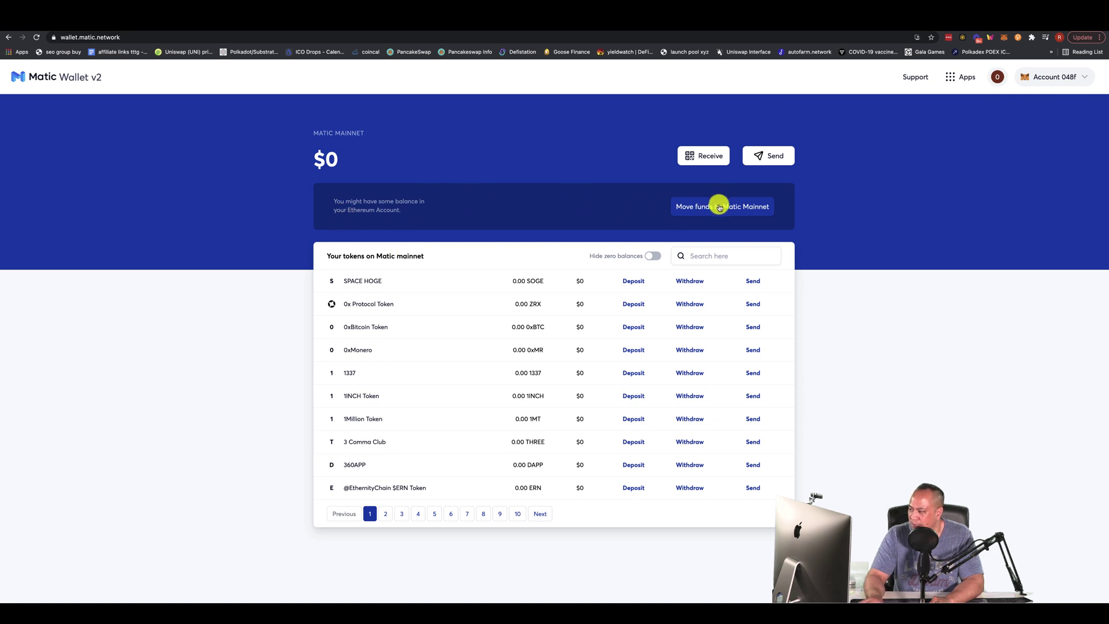
Step: Start moving funds to Matic Mainnet, choose Matic Token as the Ethereum token, and try the transfer without an amount
click(744, 214)
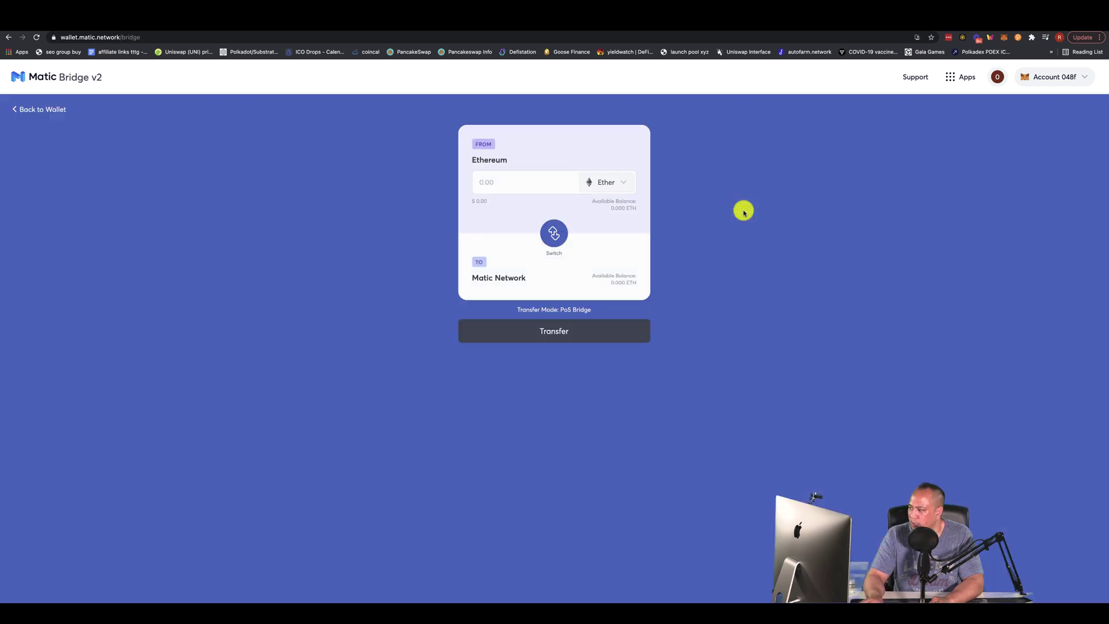
click(622, 187)
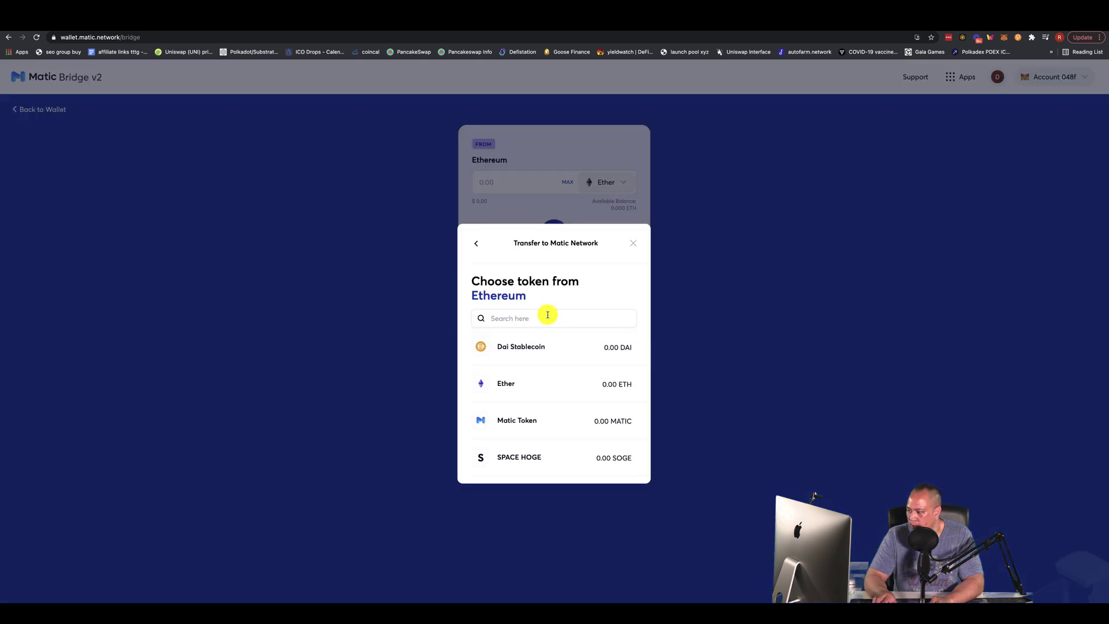
click(521, 420)
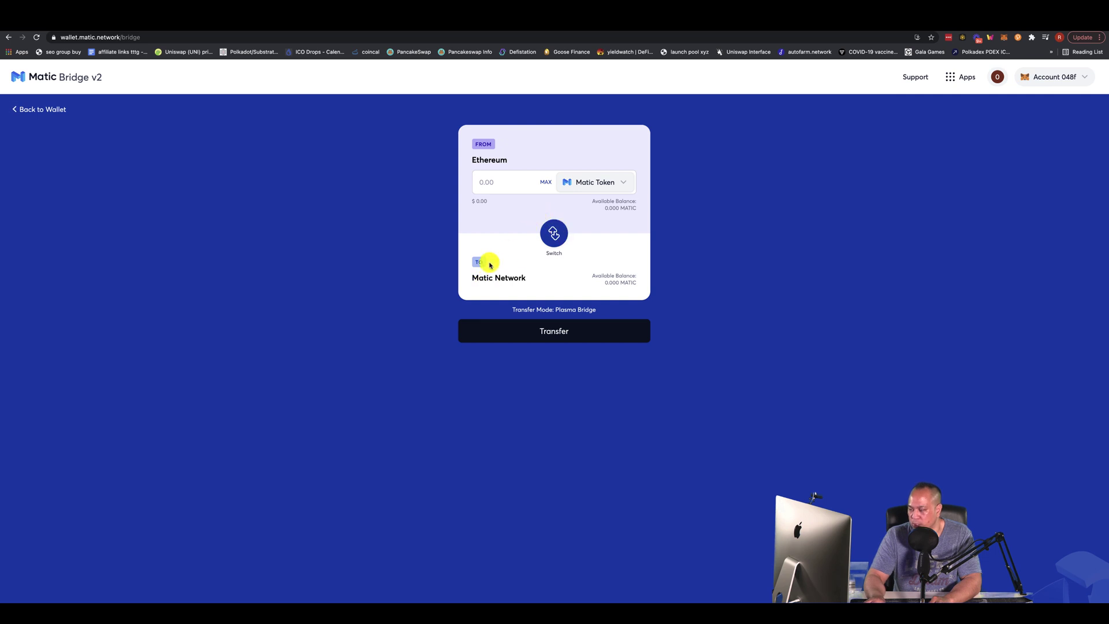
click(564, 336)
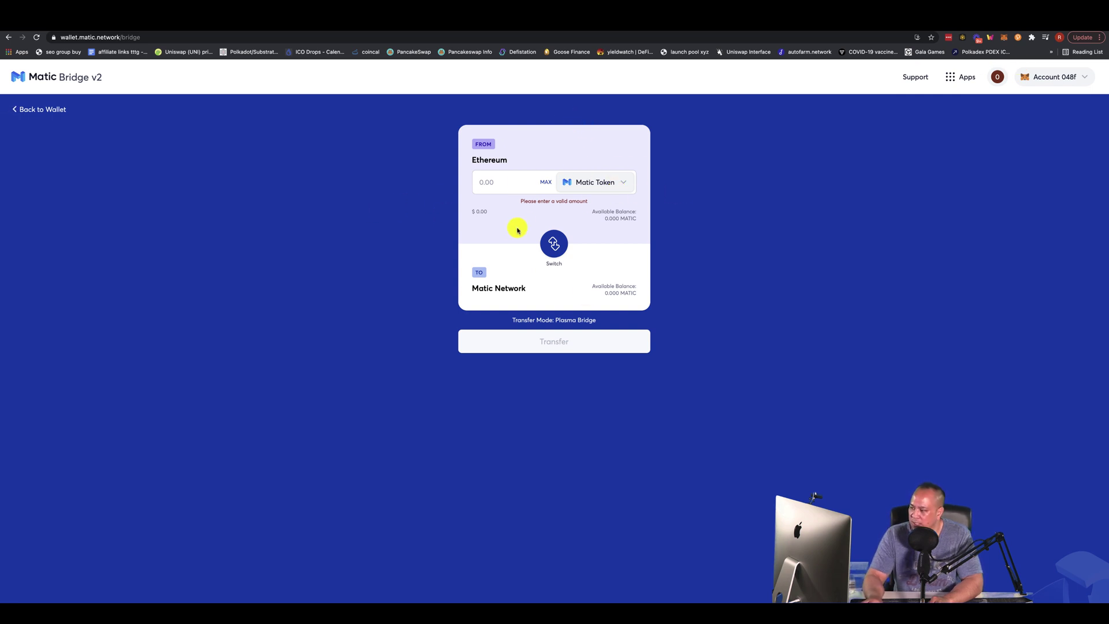
Step: Browse QuickSwap's list of tokens available as the swap source, and close it without choosing one
key(ctrl+Tab)
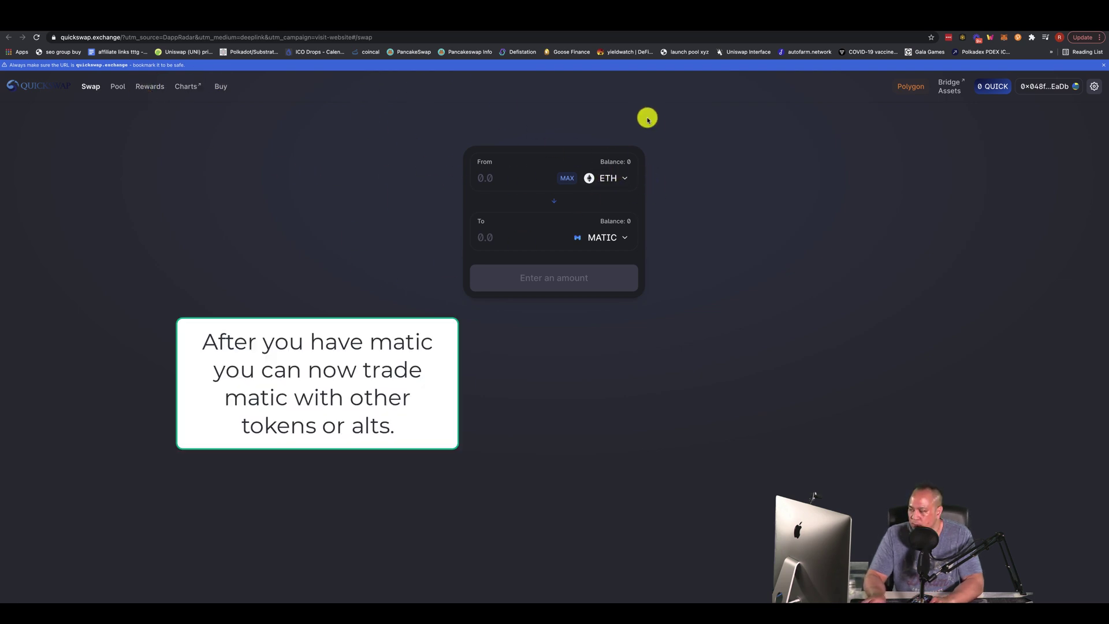
click(623, 175)
scroll(552, 263, down, 20)
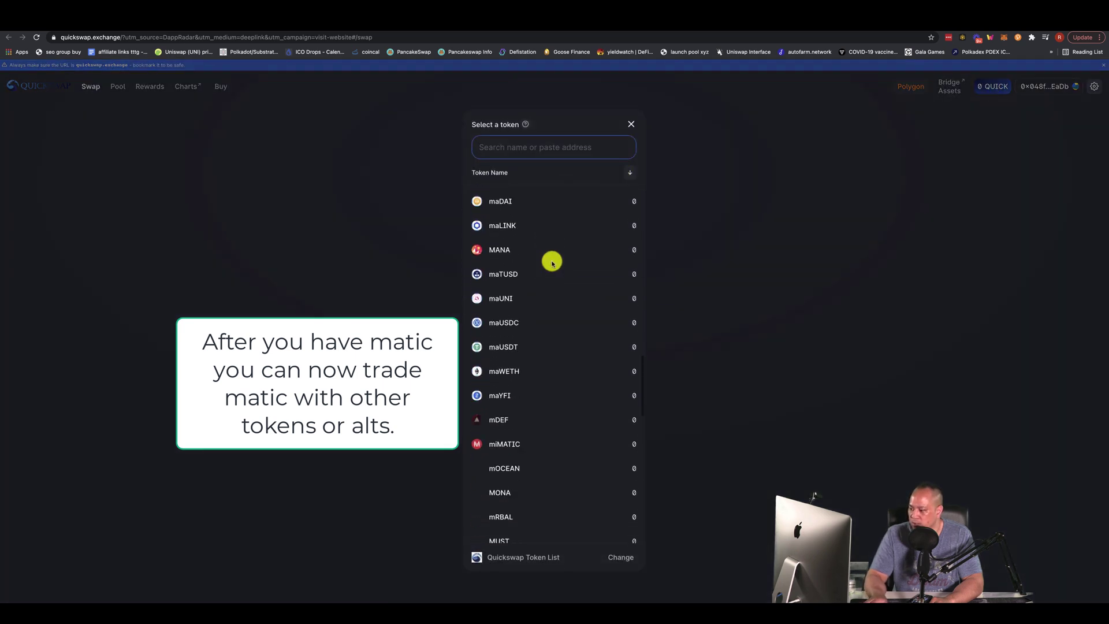
scroll(552, 264, up, 20)
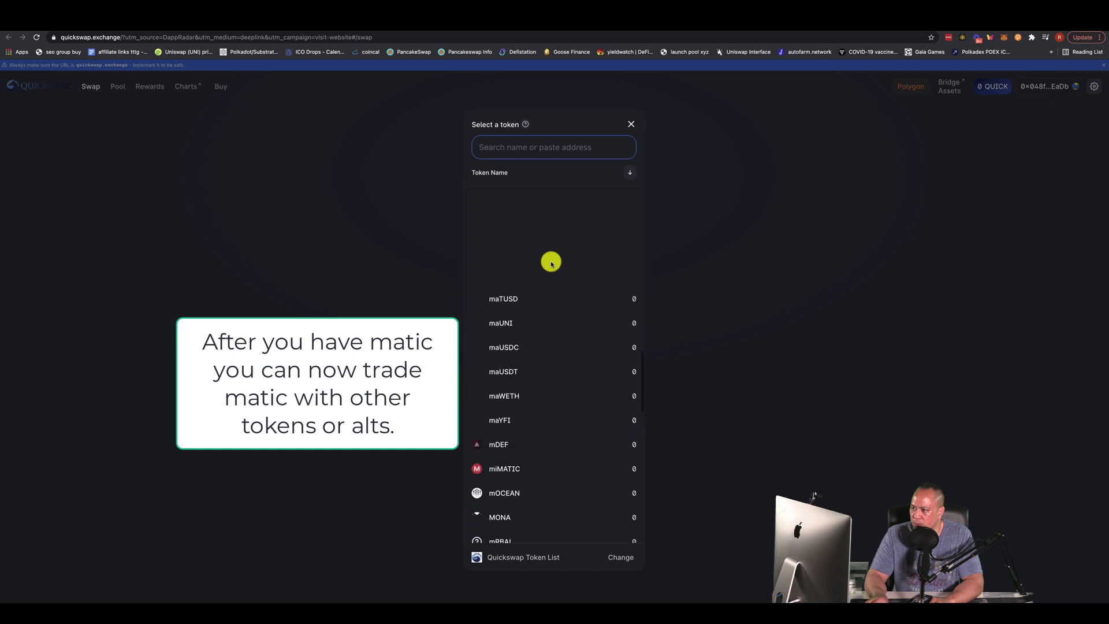
click(407, 221)
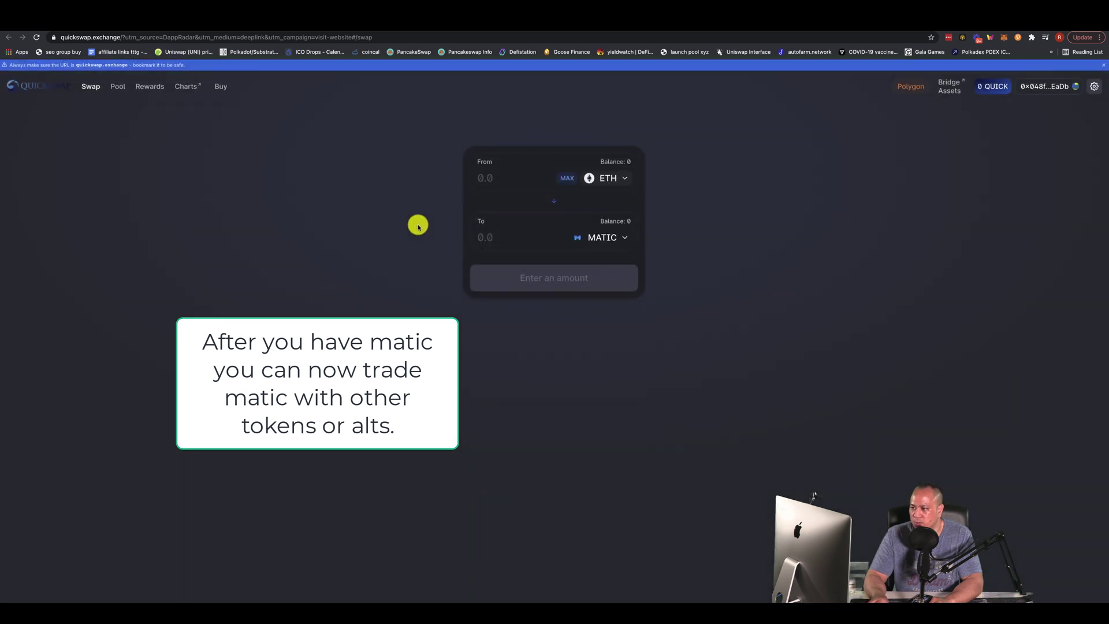